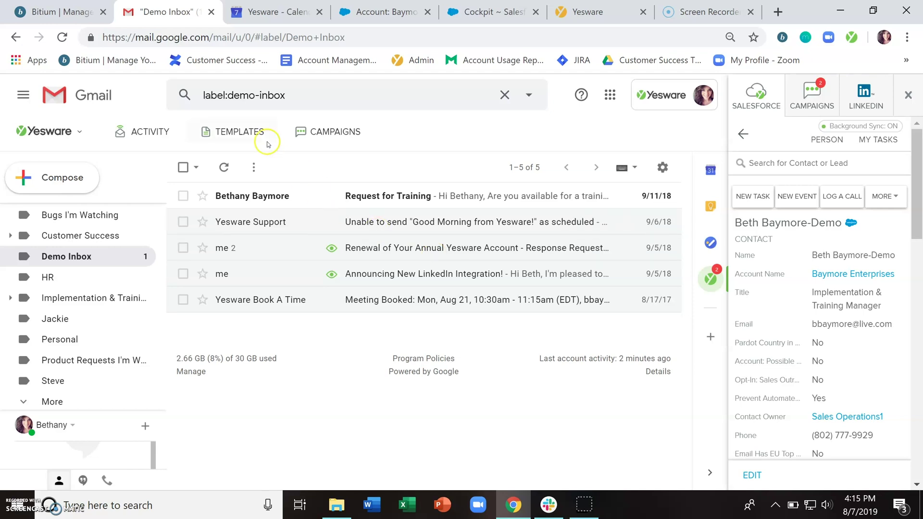
Step: Open and close the template library, then start a new email message
{"action": "left_click", "coordinate": [232, 130]}
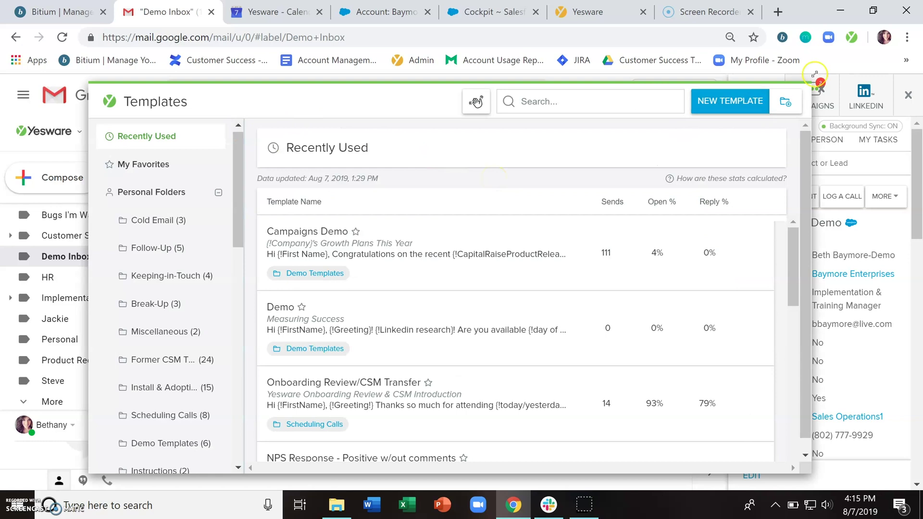
{"action": "left_click", "coordinate": [822, 94]}
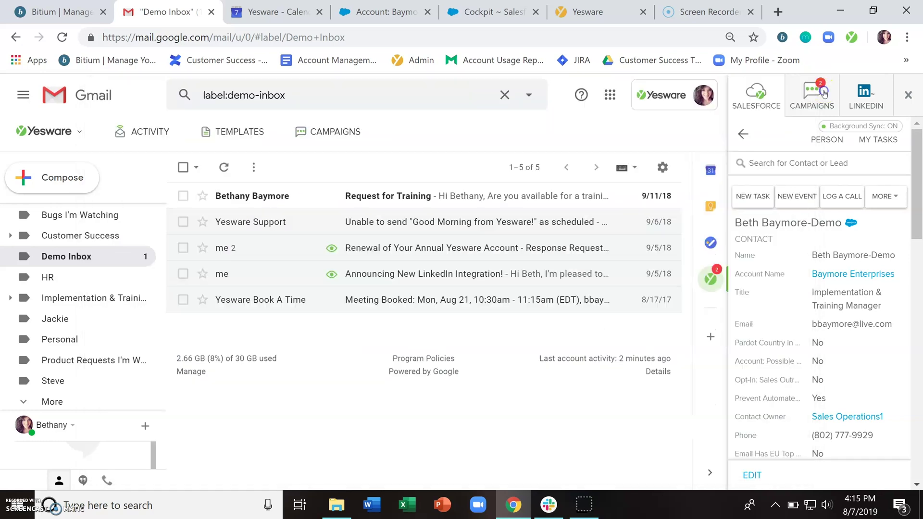
{"action": "left_click", "coordinate": [64, 177]}
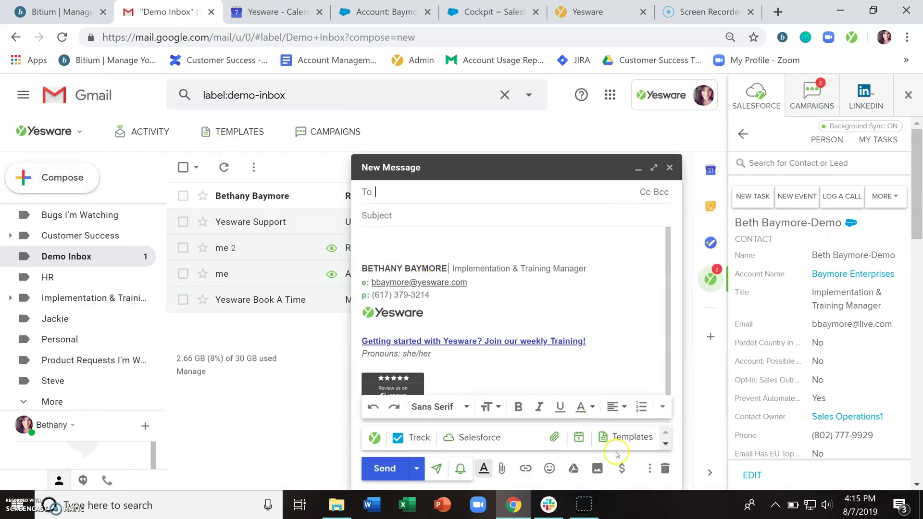
Step: Check the compose template picker, discard the draft, and return to the template library
{"action": "left_click", "coordinate": [623, 441]}
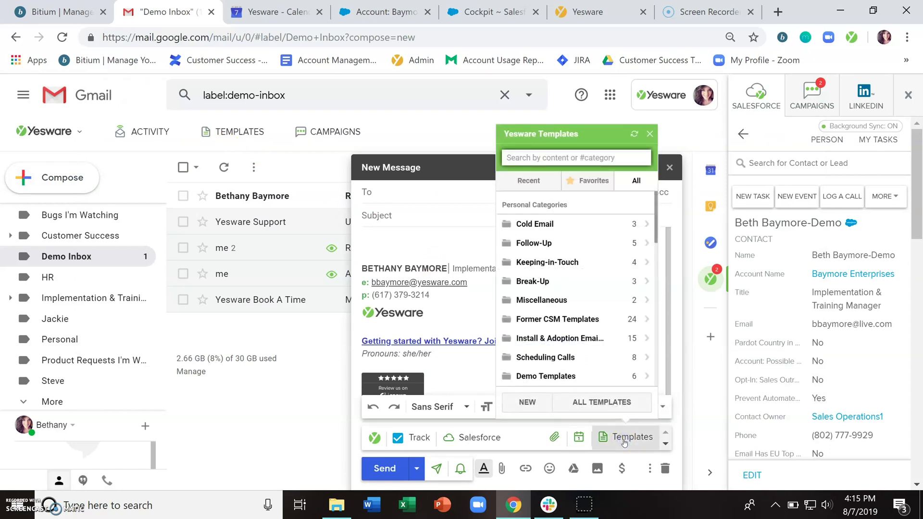
{"action": "left_click", "coordinate": [623, 441]}
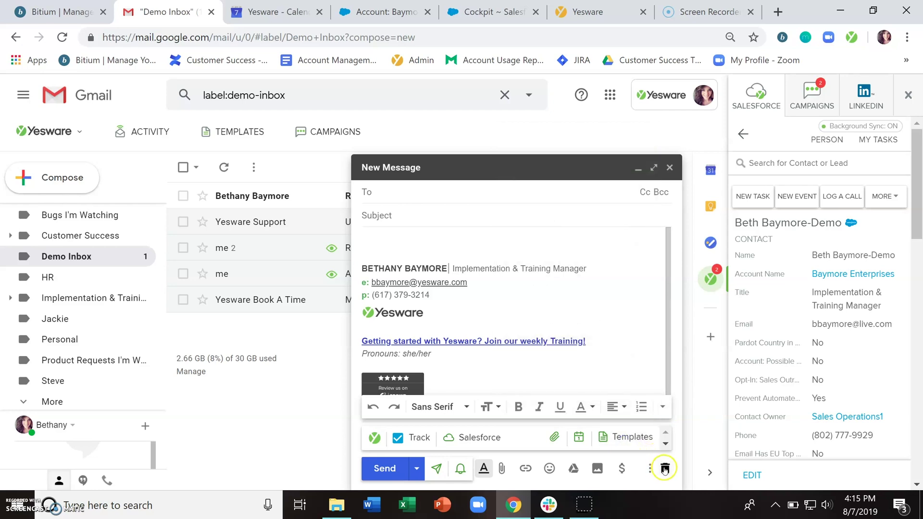
{"action": "left_click", "coordinate": [664, 469]}
{"action": "left_click", "coordinate": [234, 131]}
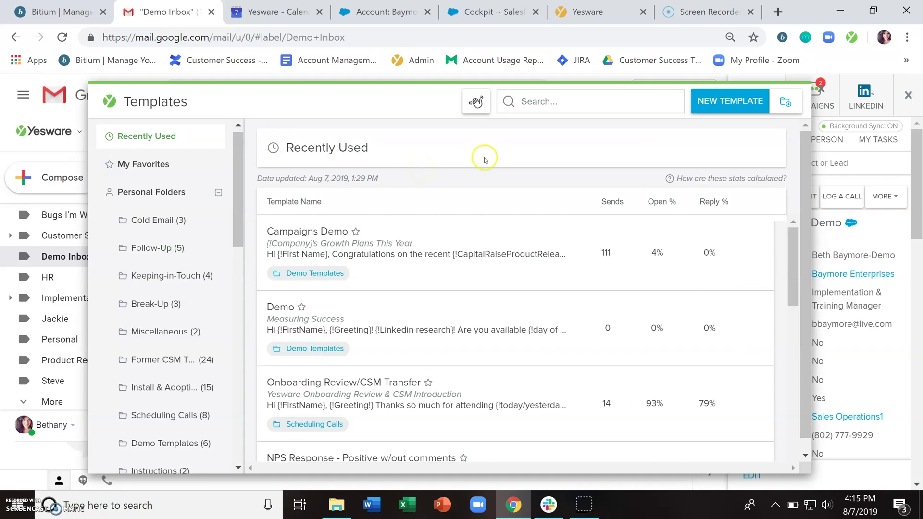
Step: Start a new template named 'Demo Template'
{"action": "left_click", "coordinate": [720, 106]}
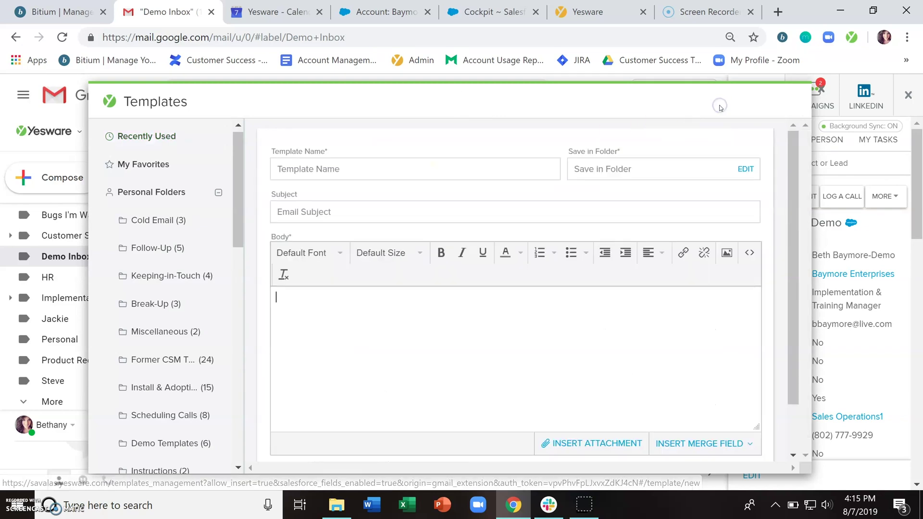
{"action": "left_click", "coordinate": [363, 174]}
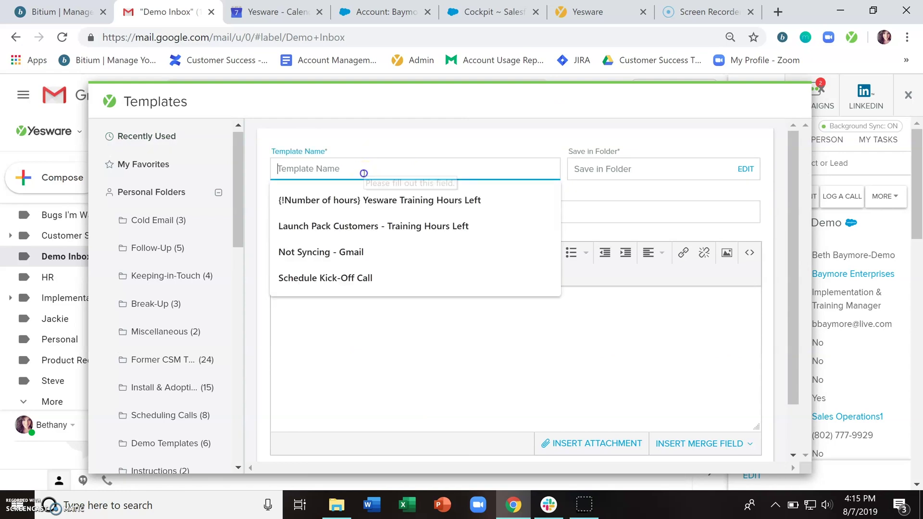
{"action": "type", "text": "Demo Template"}
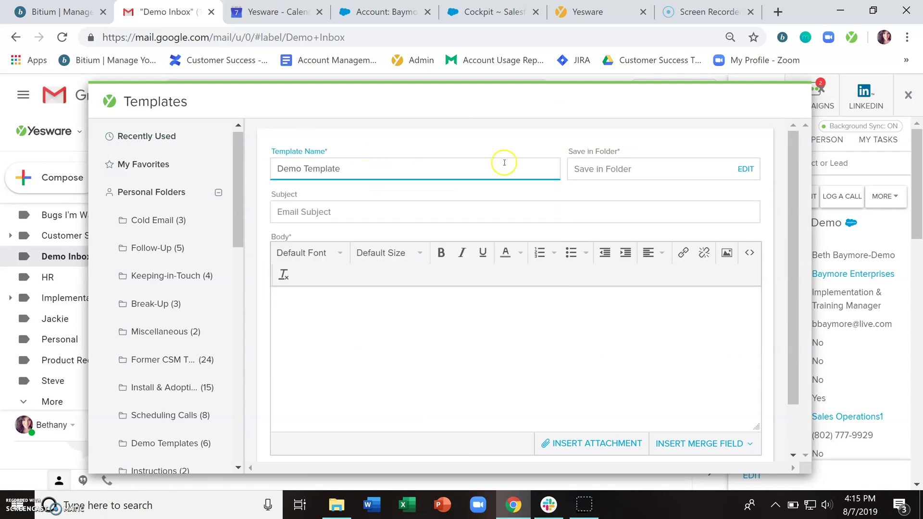
Step: Set the template to be saved in the Demo Templates folder
{"action": "left_click", "coordinate": [616, 174]}
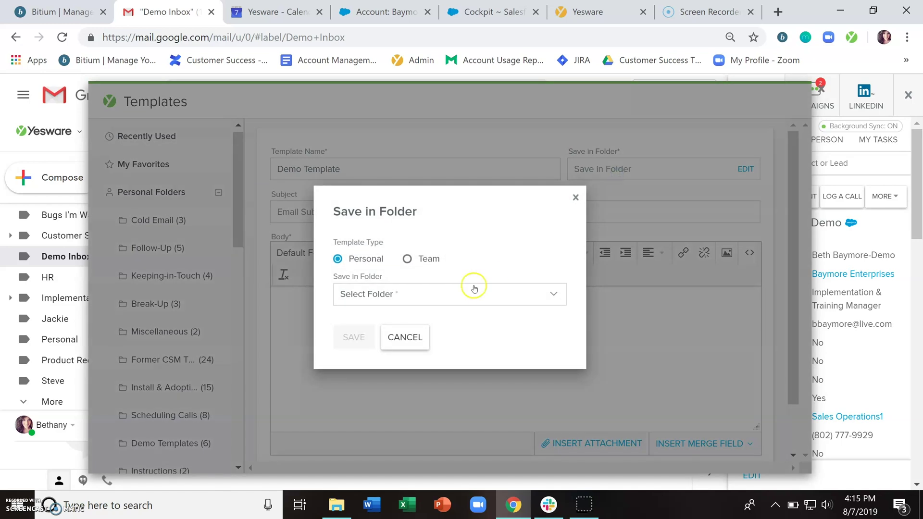
{"action": "left_click", "coordinate": [471, 290]}
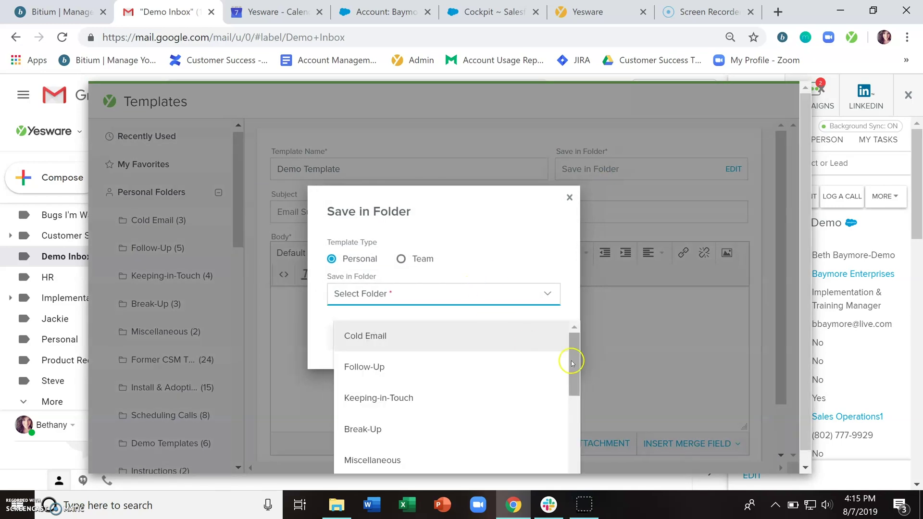
{"action": "left_click_drag", "start_coordinate": [570, 362], "coordinate": [571, 414]}
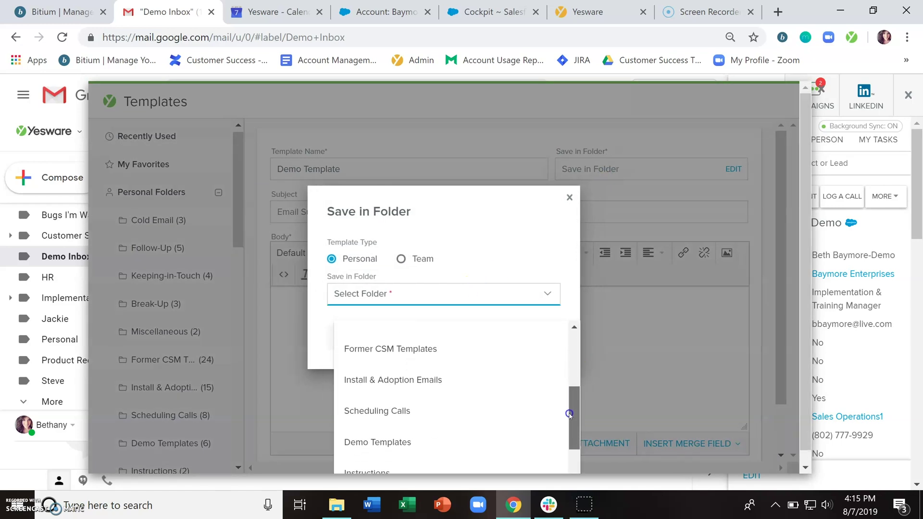
{"action": "left_click", "coordinate": [427, 439]}
{"action": "left_click", "coordinate": [363, 340]}
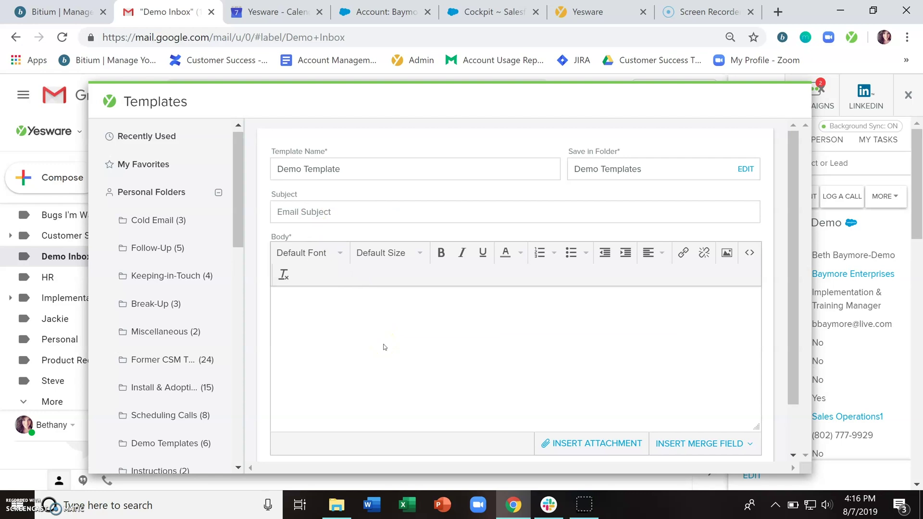
Step: Enter 'Measuring Success' as the template subject
{"action": "left_click", "coordinate": [346, 210]}
{"action": "type", "text": "Measuring Success"}
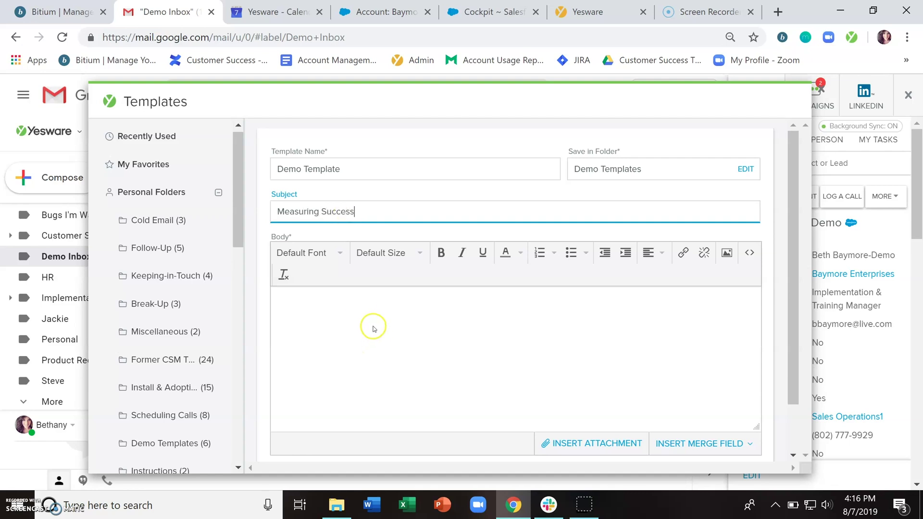
{"action": "left_click", "coordinate": [328, 308]}
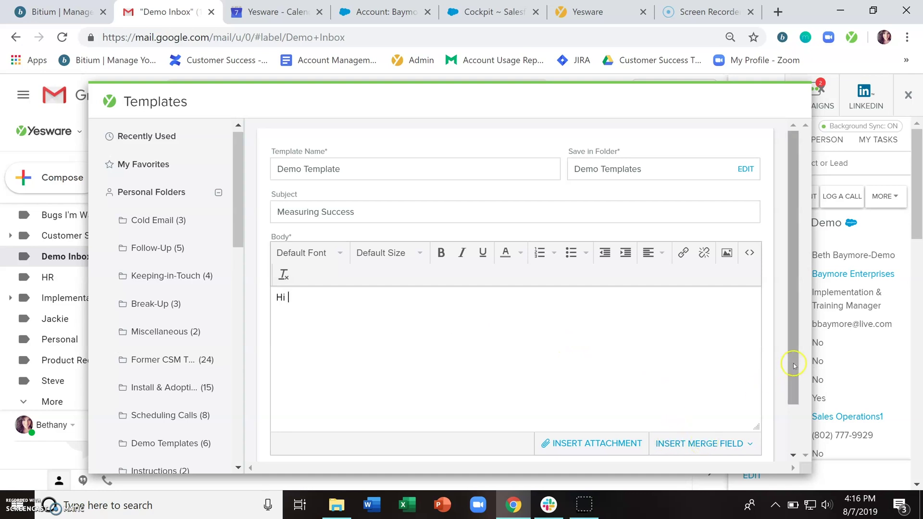
Step: Open the body with 'Hi {!FirstName},' using the Salesforce FirstName merge field
{"action": "left_click_drag", "start_coordinate": [789, 367], "coordinate": [740, 402]}
{"action": "left_click", "coordinate": [723, 393]}
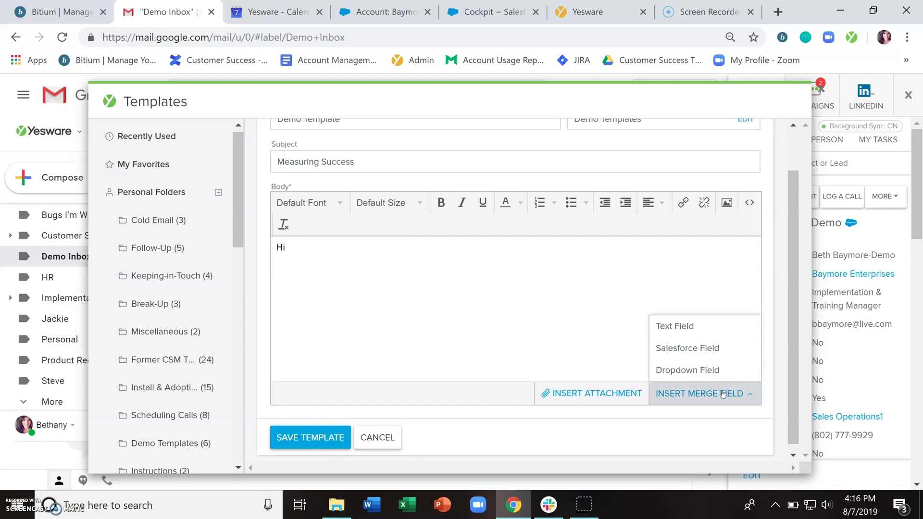
{"action": "left_click", "coordinate": [680, 352]}
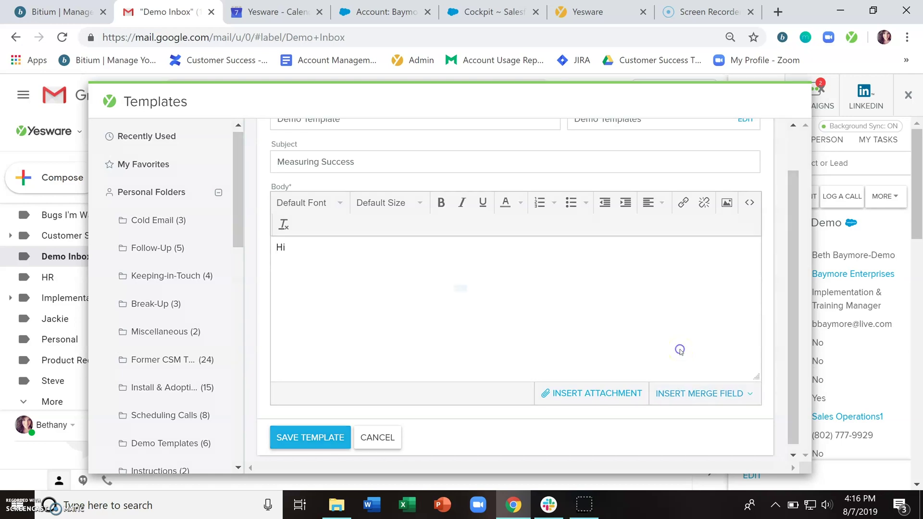
{"action": "left_click", "coordinate": [553, 274]}
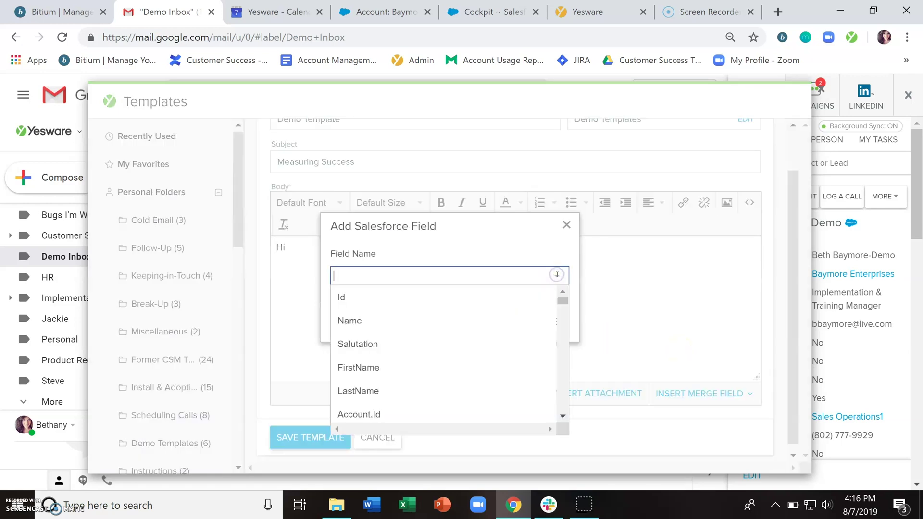
{"action": "scroll", "coordinate": [442, 353], "scroll_direction": "down", "scroll_amount": 3}
{"action": "scroll", "coordinate": [447, 353], "scroll_direction": "down", "scroll_amount": 5}
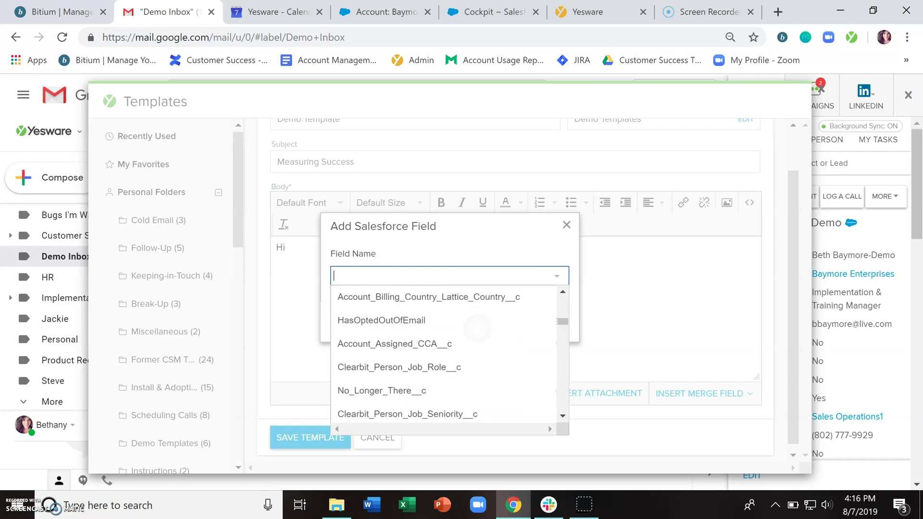
{"action": "type", "text": "first"}
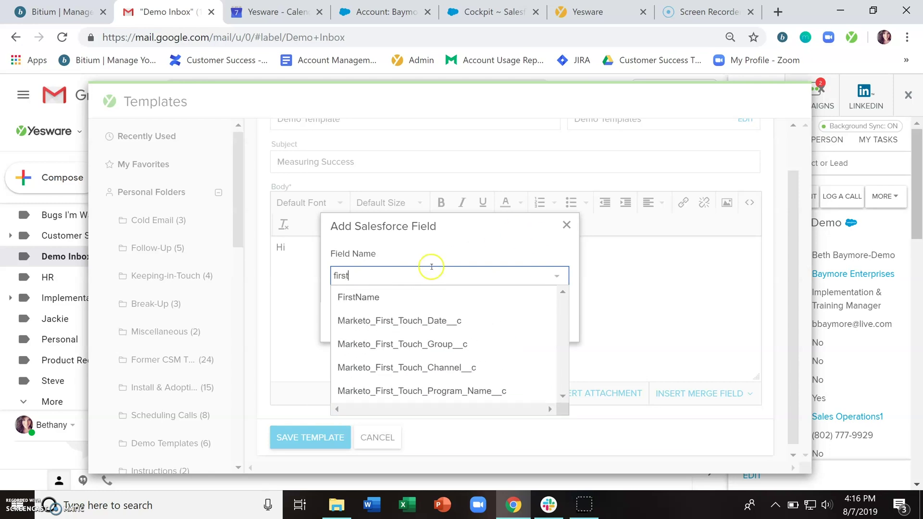
{"action": "left_click", "coordinate": [411, 294]}
{"action": "left_click", "coordinate": [470, 333]}
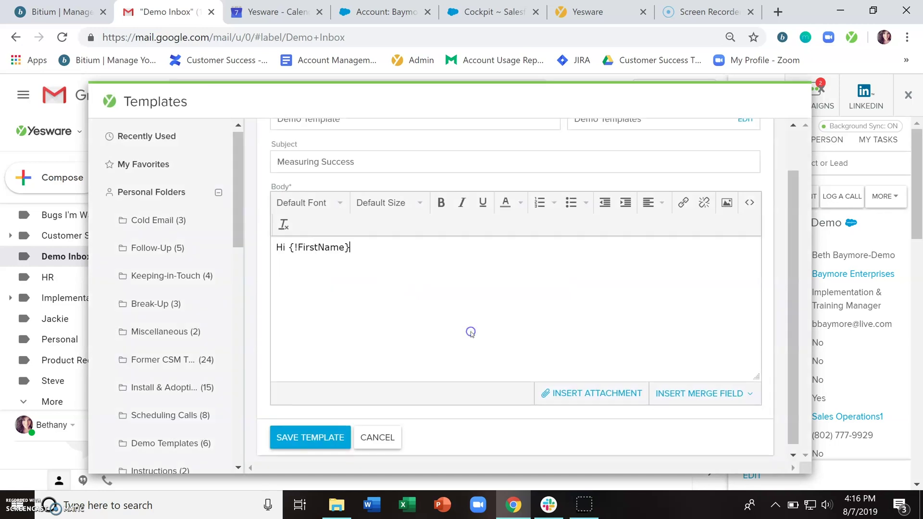
{"action": "type", "text": ","}
{"action": "key", "text": "Return"}
{"action": "left_click", "coordinate": [732, 392]}
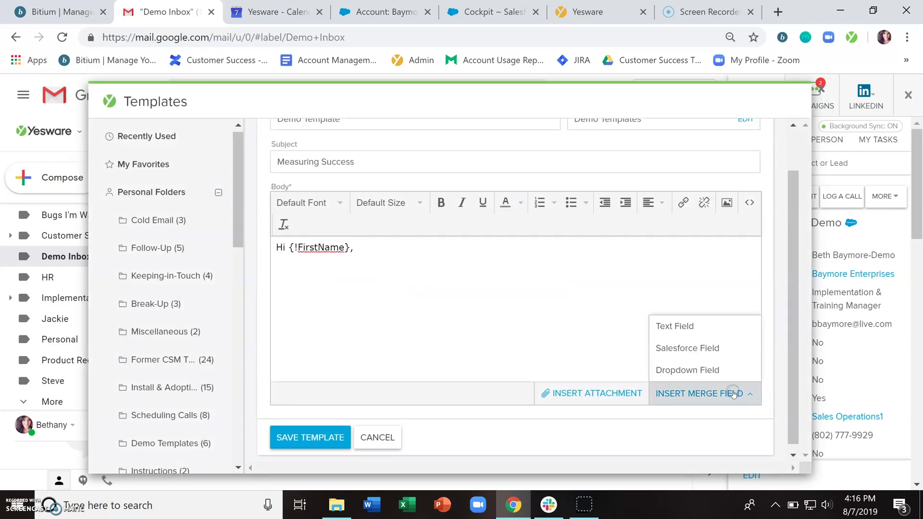
Step: Add a 'LinkedIn Research' text merge field, then write 'Are you available'
{"action": "left_click", "coordinate": [692, 327]}
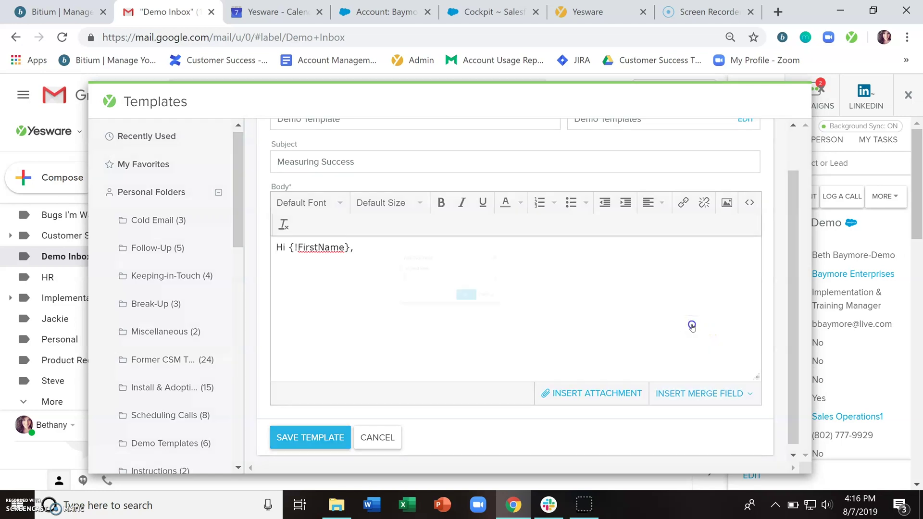
{"action": "type", "text": "Linke"}
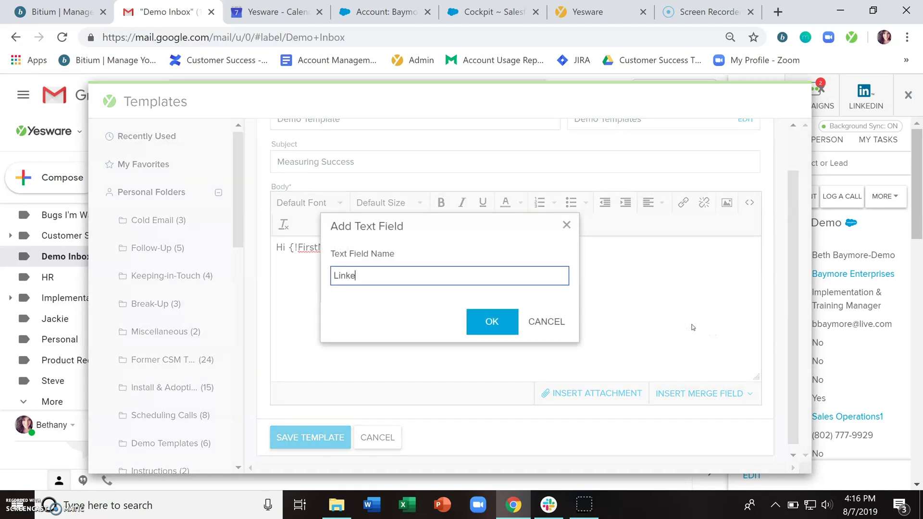
{"action": "type", "text": "dIn Research"}
{"action": "key", "text": "Return"}
{"action": "type", "text": "!"}
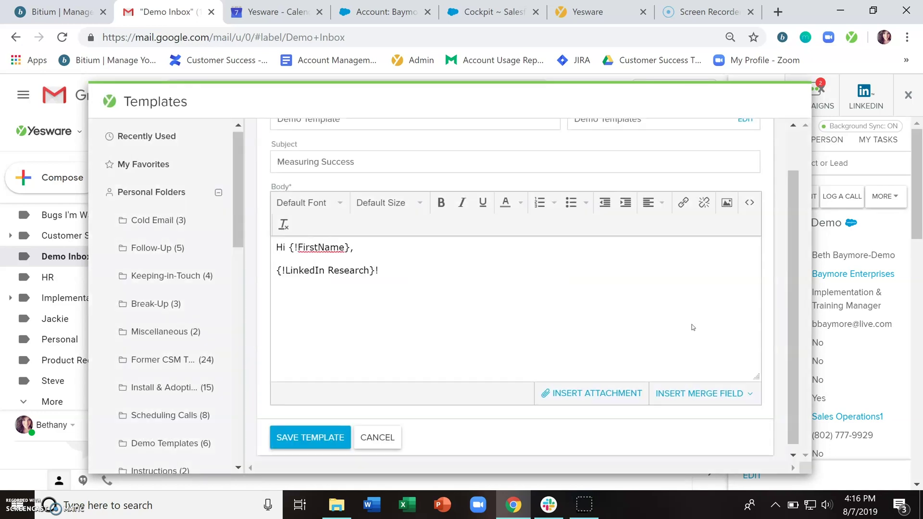
{"action": "type", "text": "  Are you available"}
Step: Insert a 'day of week' dropdown field with options mon, tues and wed
{"action": "left_click", "coordinate": [700, 394]}
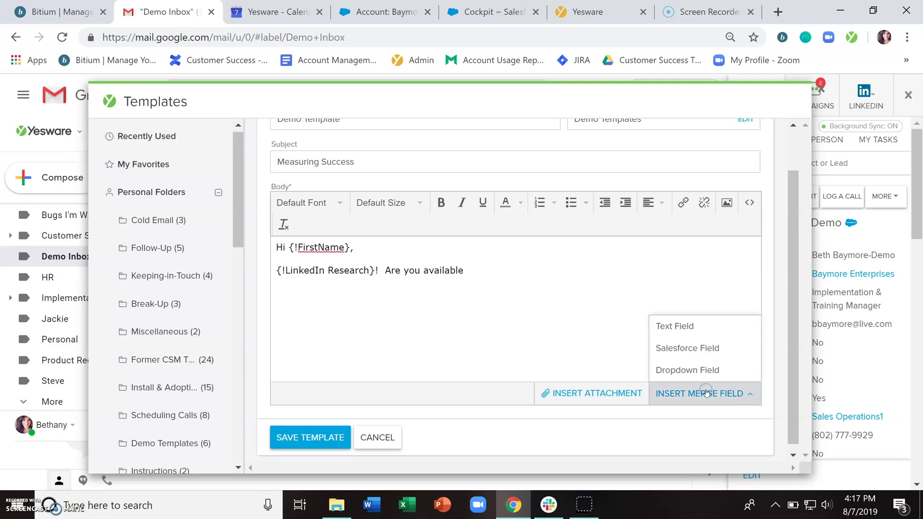
{"action": "left_click", "coordinate": [699, 372]}
{"action": "type", "text": "day of week"}
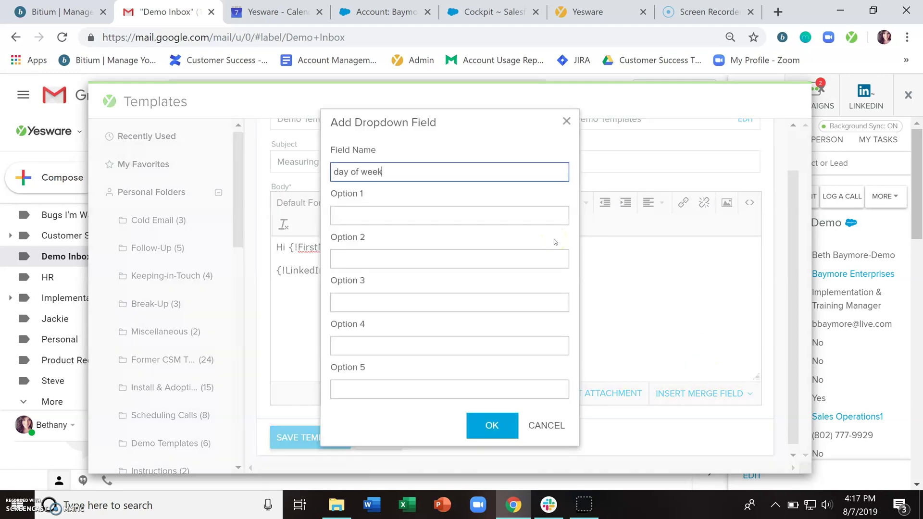
{"action": "key", "text": "Tab"}
{"action": "type", "text": "mo"}
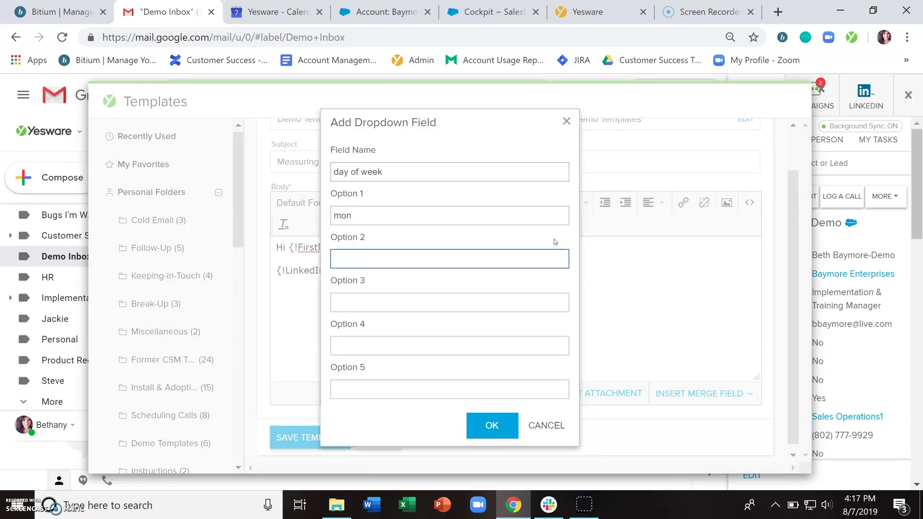
{"action": "type", "text": "tues"}
{"action": "key", "text": "Tab"}
{"action": "type", "text": "wed"}
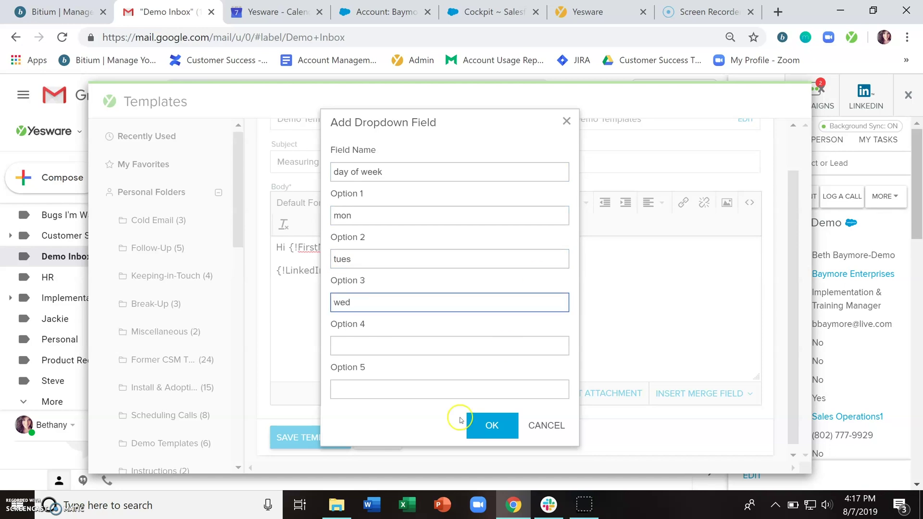
{"action": "left_click", "coordinate": [484, 425]}
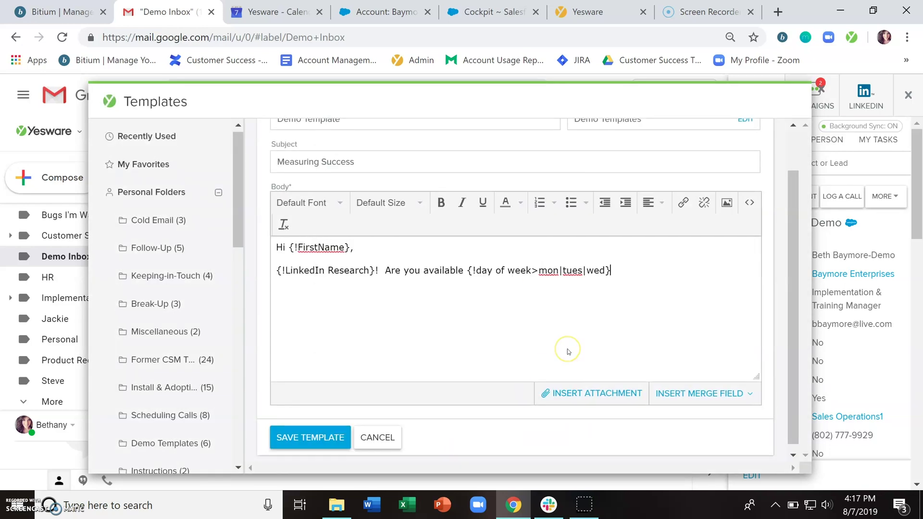
Step: Sign off the body with 'Best,' and the sender's name
{"action": "type", "text": "est,"}
{"action": "key", "text": "Return"}
{"action": "type", "text": "Bethany"}
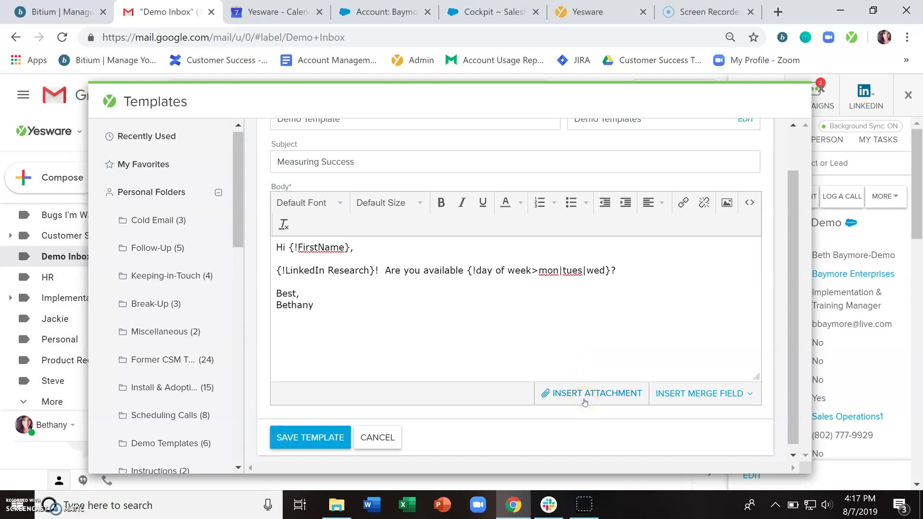
Step: Cancel the image dialog, save Demo Template, and close the template library
{"action": "left_click", "coordinate": [603, 392]}
{"action": "left_click", "coordinate": [727, 205]}
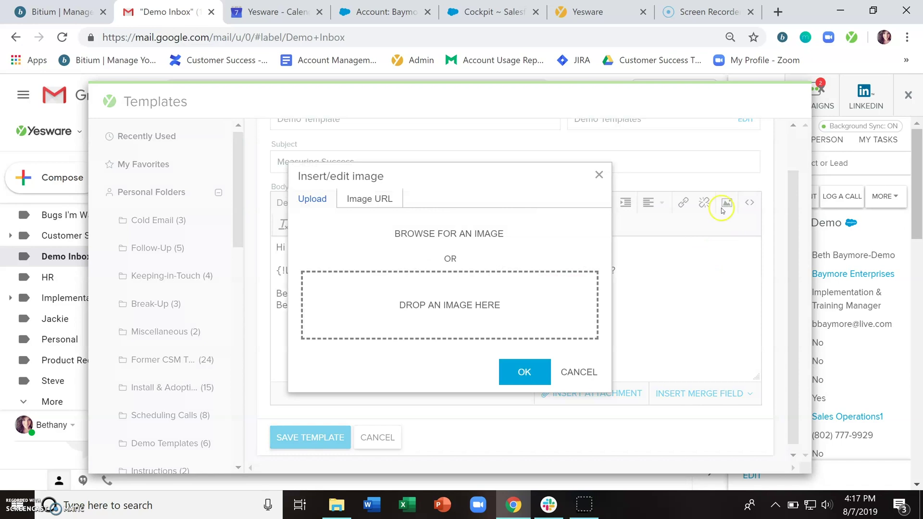
{"action": "left_click", "coordinate": [581, 371]}
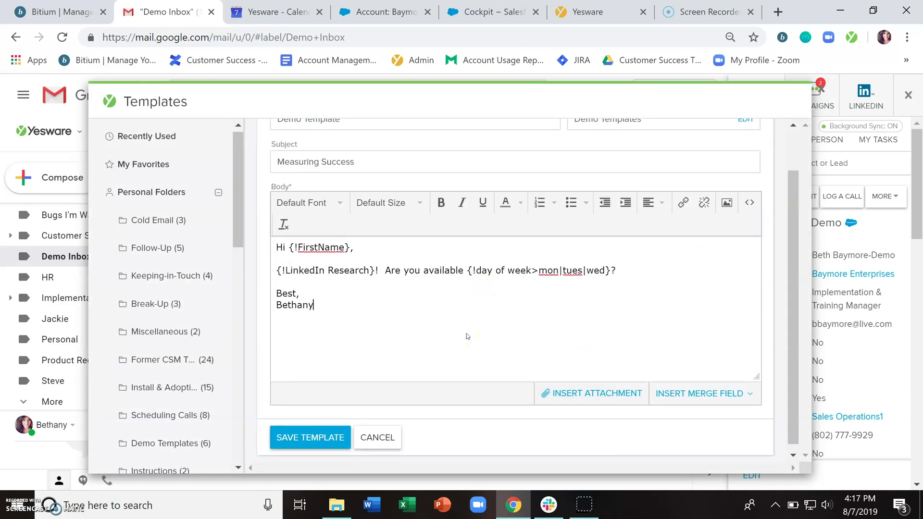
{"action": "left_click", "coordinate": [313, 436]}
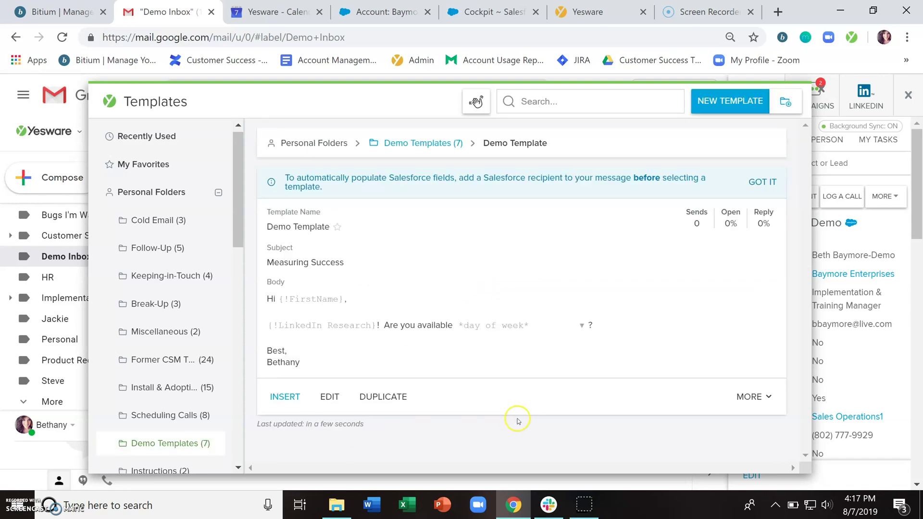
{"action": "left_click", "coordinate": [822, 91]}
Step: Start a new message addressed to the Salesforce contact
{"action": "left_click", "coordinate": [63, 179]}
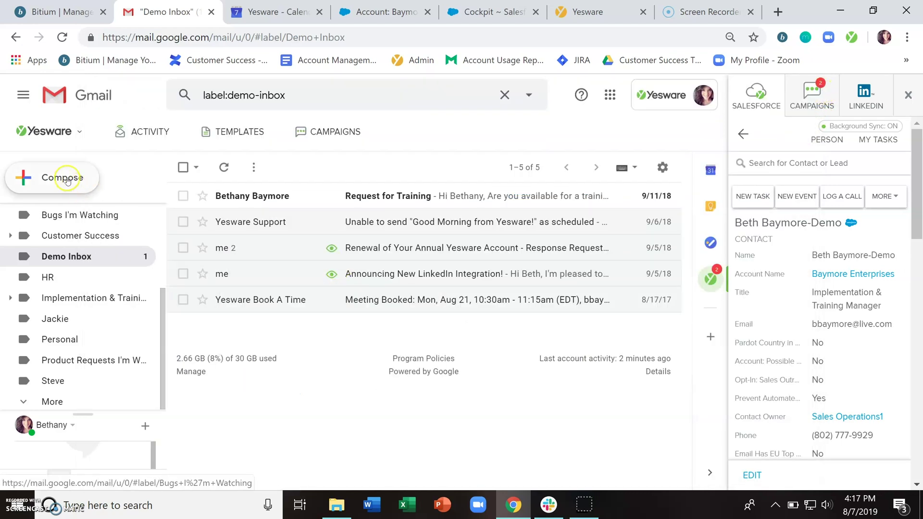
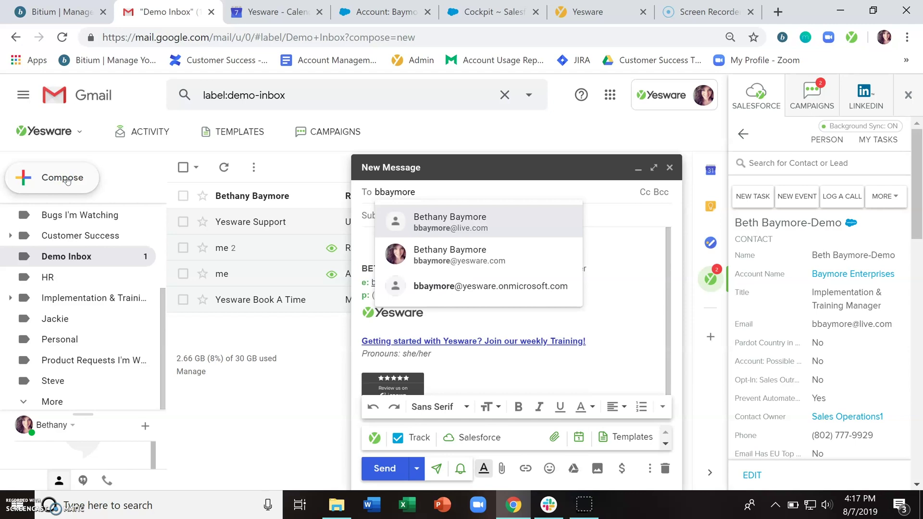
{"action": "key", "text": "Return"}
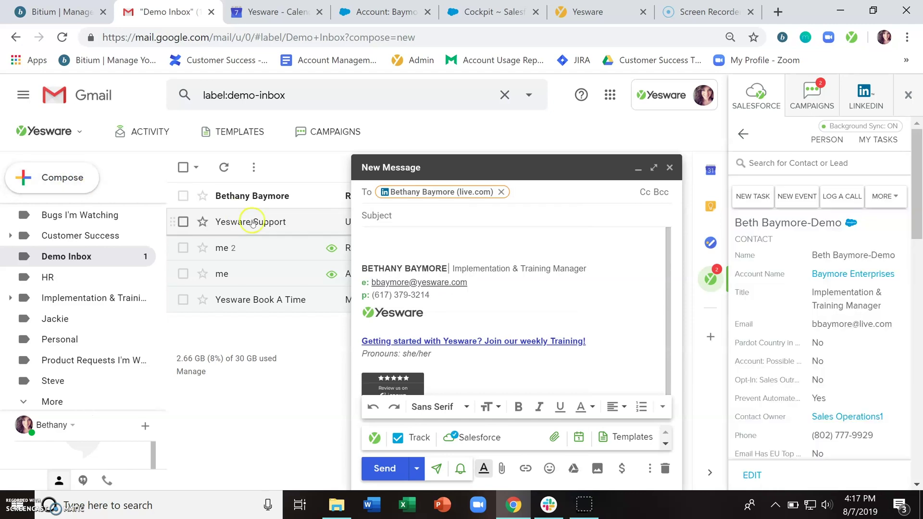
Step: Show the Recent tab of the message's templates panel
{"action": "left_click", "coordinate": [633, 438]}
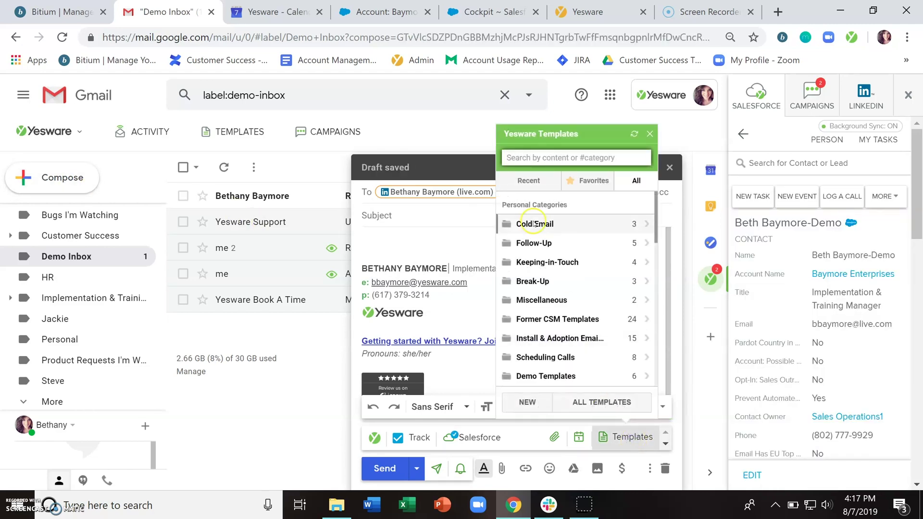
{"action": "left_click", "coordinate": [529, 181]}
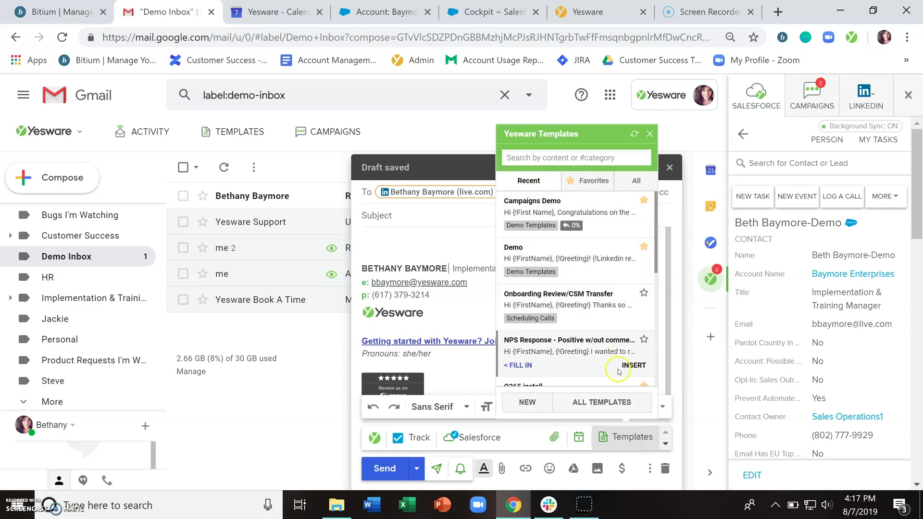
{"action": "mouse_move", "coordinate": [619, 283]}
{"action": "mouse_move", "coordinate": [615, 211]}
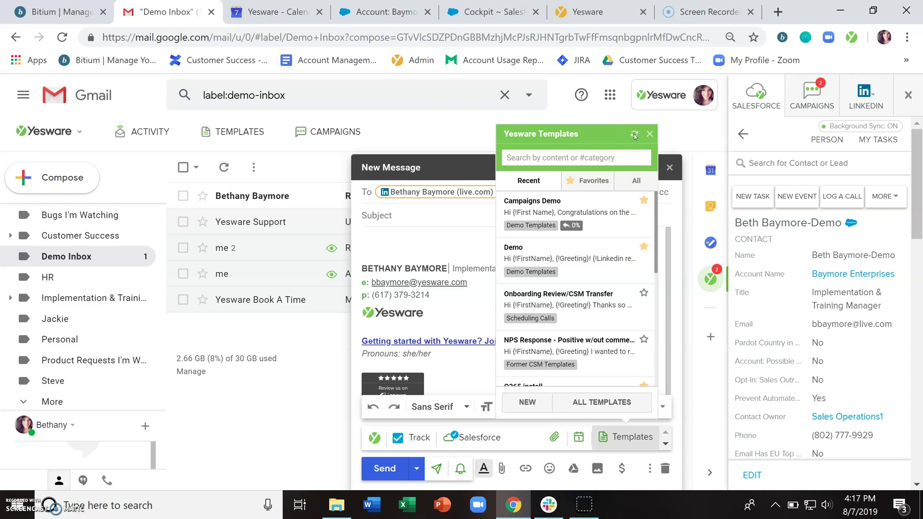
Step: Browse the All and Recent template tabs, then filter to Favorites
{"action": "left_click", "coordinate": [636, 181]}
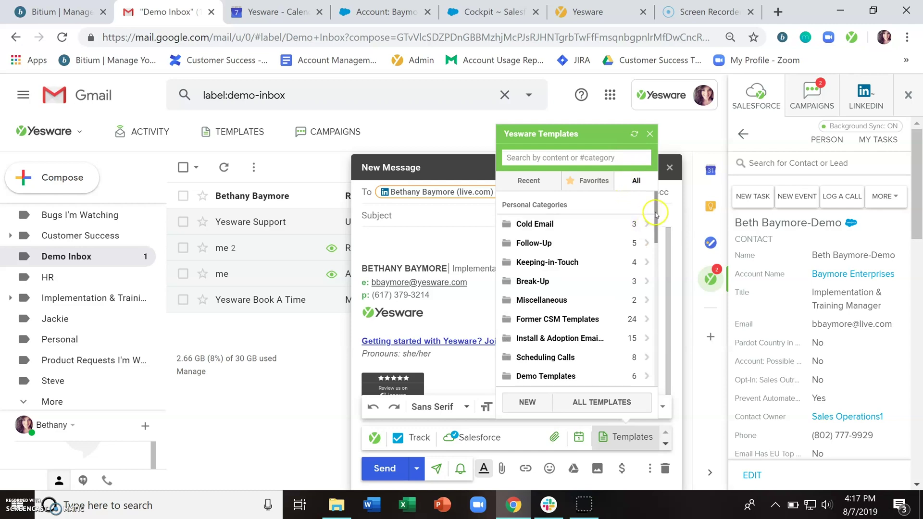
{"action": "mouse_move", "coordinate": [656, 211]}
{"action": "left_mouse_down"}
{"action": "mouse_move", "coordinate": [657, 292]}
{"action": "mouse_move", "coordinate": [656, 211]}
{"action": "left_mouse_up"}
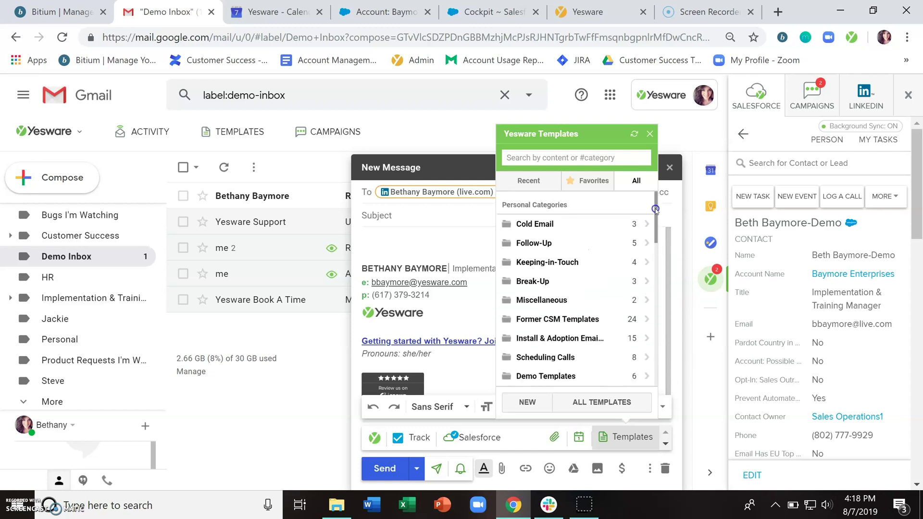
{"action": "left_click", "coordinate": [545, 182]}
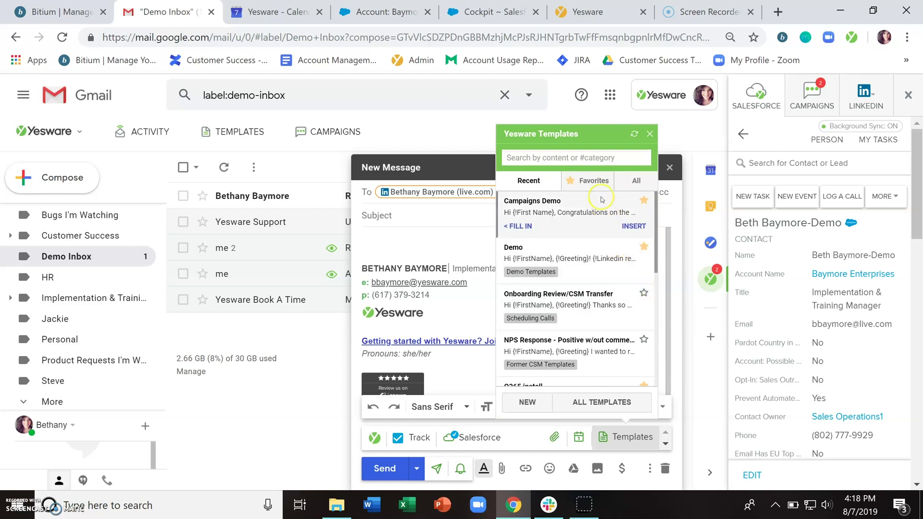
{"action": "left_click", "coordinate": [595, 182]}
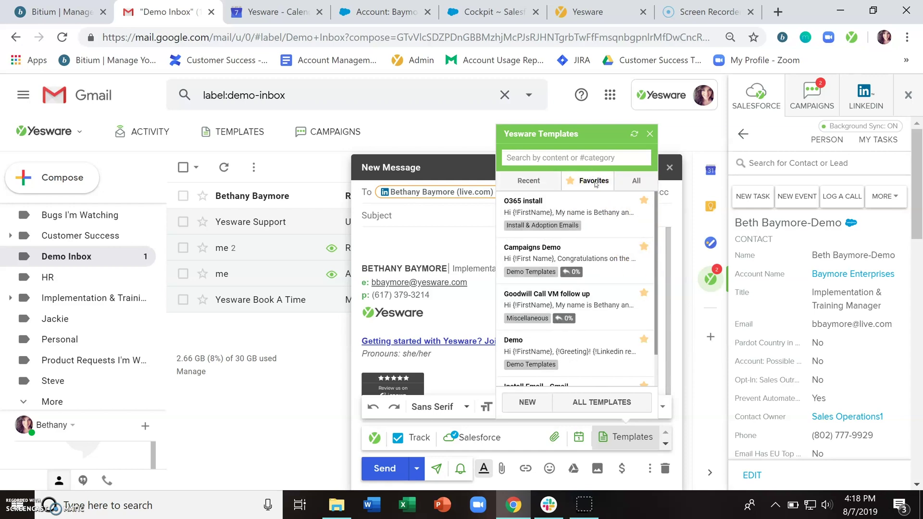
Step: Try the template search box and scroll the Favorites list to the Demo template
{"action": "left_click", "coordinate": [529, 159]}
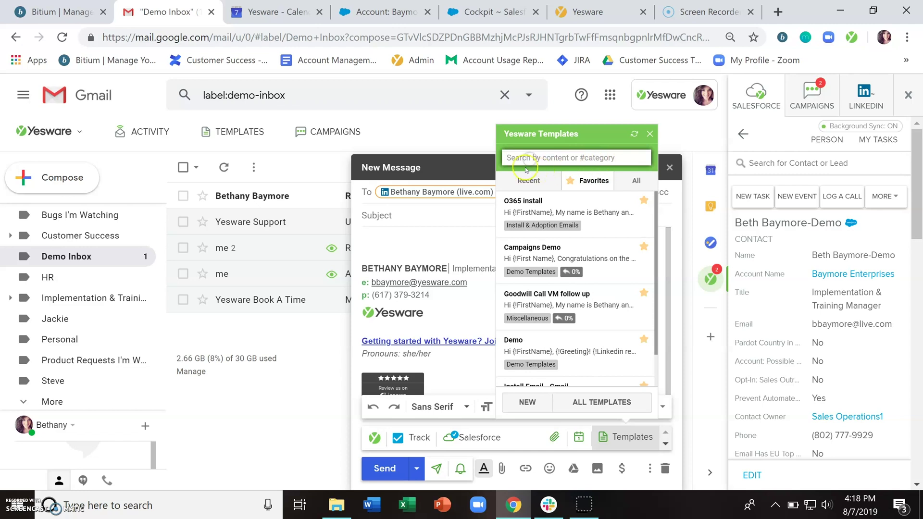
{"action": "left_click", "coordinate": [586, 159]}
{"action": "left_click", "coordinate": [599, 185]}
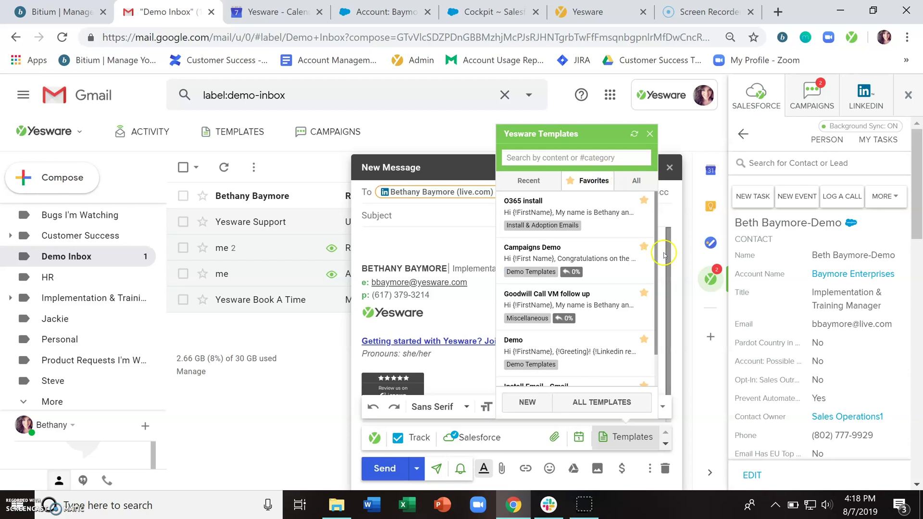
{"action": "left_click_drag", "start_coordinate": [656, 254], "coordinate": [659, 287]}
{"action": "mouse_move", "coordinate": [603, 310]}
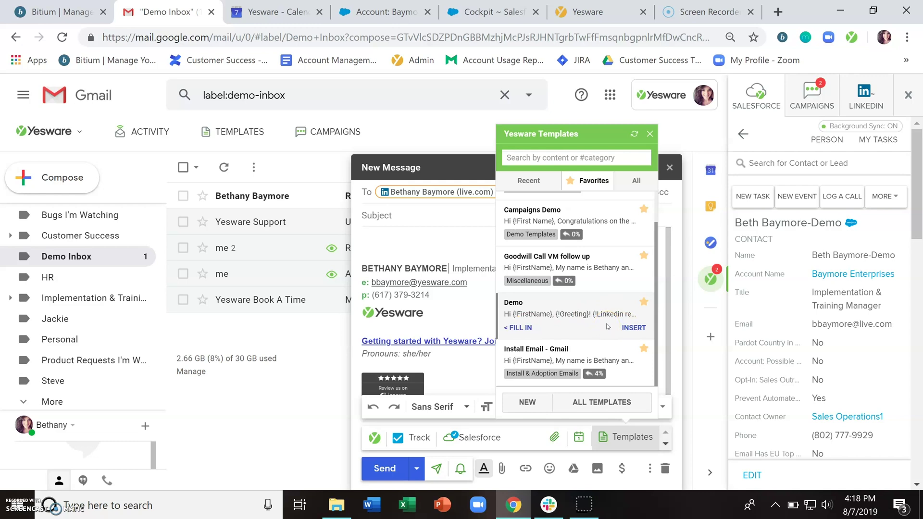
{"action": "left_click", "coordinate": [572, 325]}
Step: Open the Demo template's fill-in form and select the prefilled first name
{"action": "left_click", "coordinate": [521, 329]}
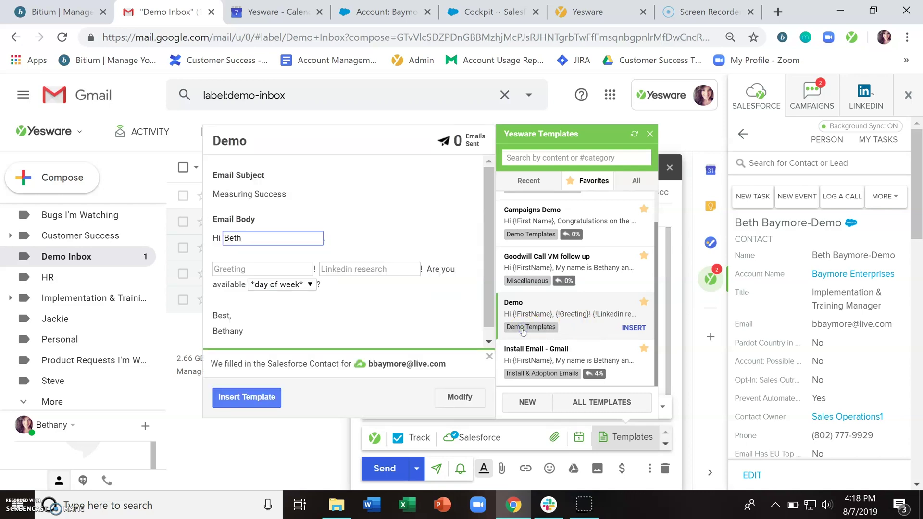
{"action": "left_click", "coordinate": [251, 241]}
{"action": "double_click", "coordinate": [247, 241]}
Step: Fill Greeting 'Good morning', LinkedIn research 'Congrats on the promotion', choose tues, and insert
{"action": "left_click", "coordinate": [280, 274]}
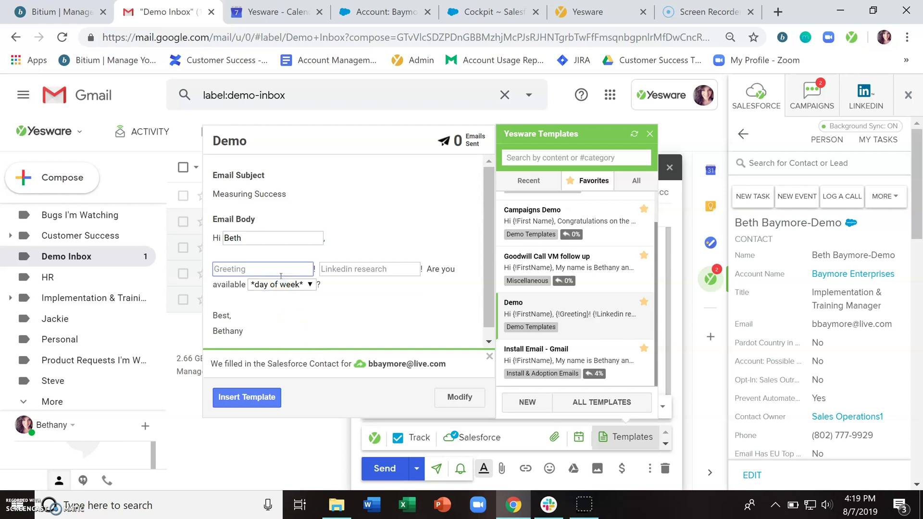
{"action": "type", "text": "Good morning"}
{"action": "key", "text": "Tab"}
{"action": "type", "text": "Con"}
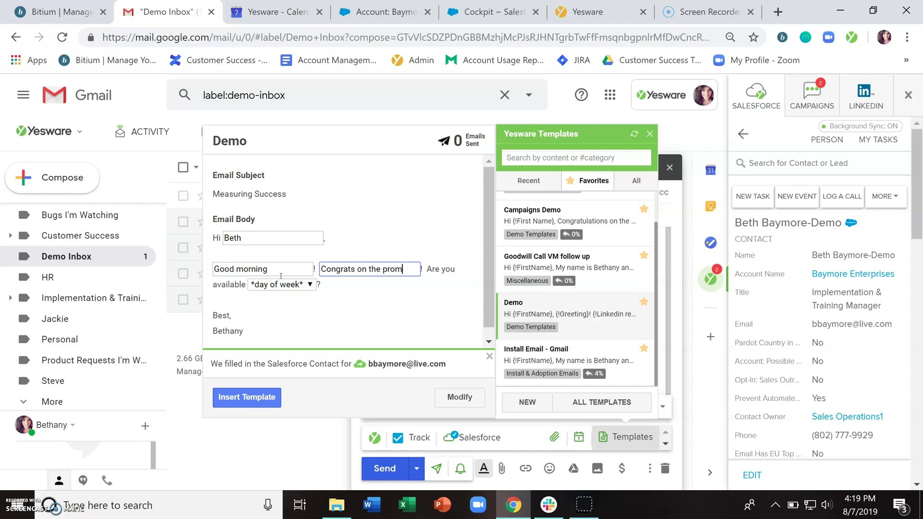
{"action": "type", "text": "on"}
{"action": "left_click", "coordinate": [281, 285]}
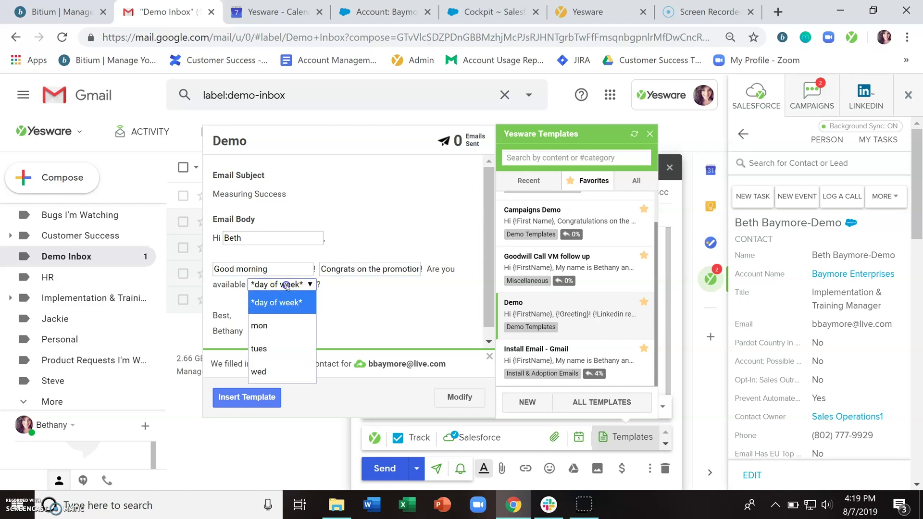
{"action": "left_click", "coordinate": [282, 347]}
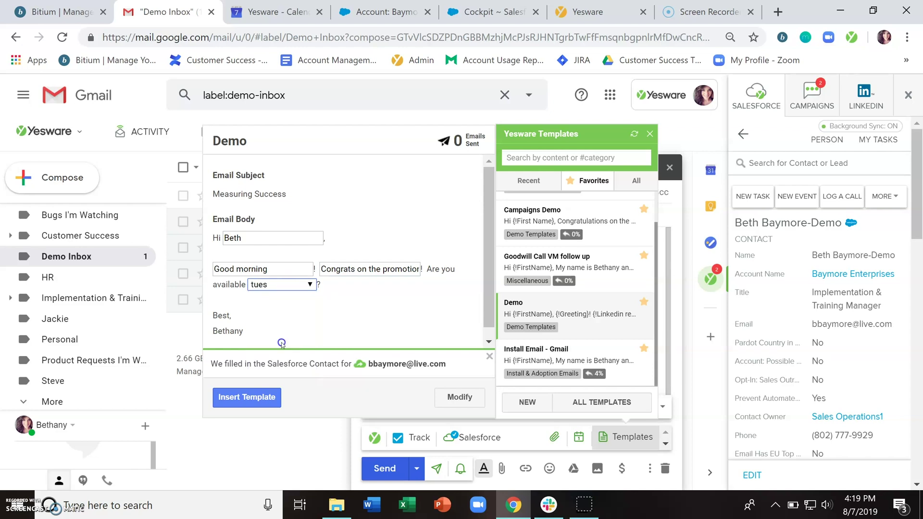
{"action": "left_click", "coordinate": [247, 403]}
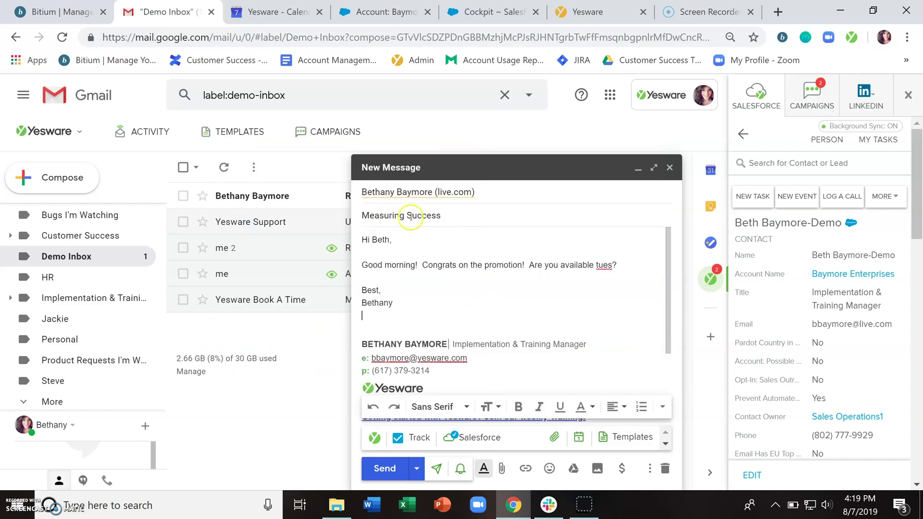
Step: Add a blank line after the question line and type placeholder text
{"action": "left_click", "coordinate": [464, 319]}
{"action": "left_click", "coordinate": [464, 313]}
{"action": "left_click", "coordinate": [628, 263]}
{"action": "key", "text": "Return"}
{"action": "key", "text": "Return"}
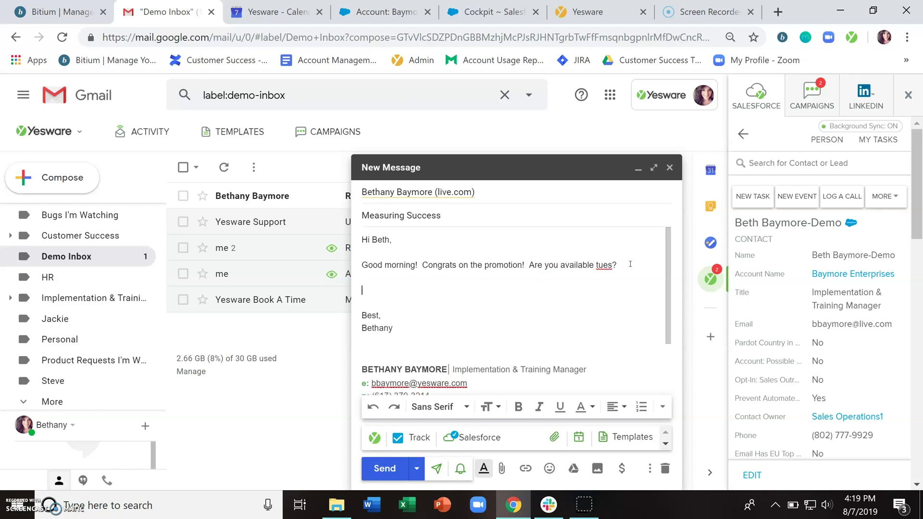
{"action": "type", "text": "alsdkfalfdjlaskfd"}
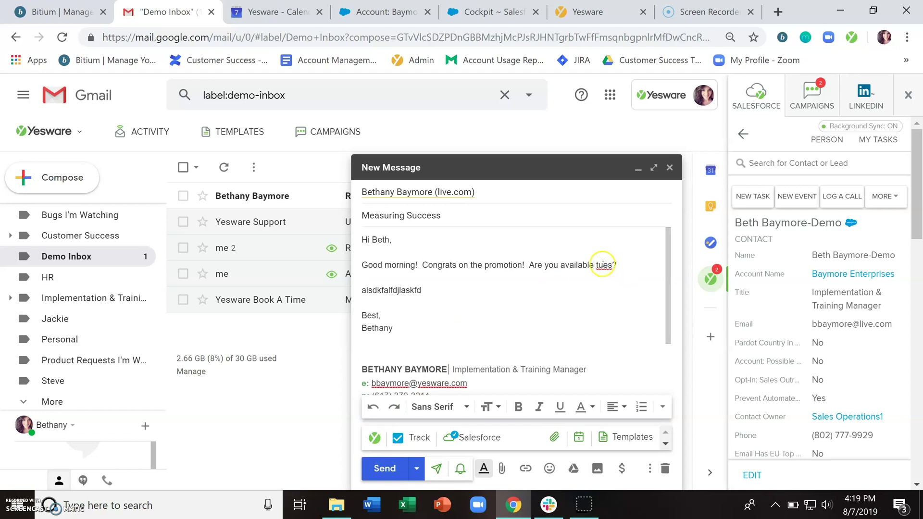
Step: Replace 'tues' with 'Tue' and add blank lines below that line
{"action": "double_click", "coordinate": [603, 265]}
{"action": "left_click", "coordinate": [602, 264]}
{"action": "double_click", "coordinate": [602, 265]}
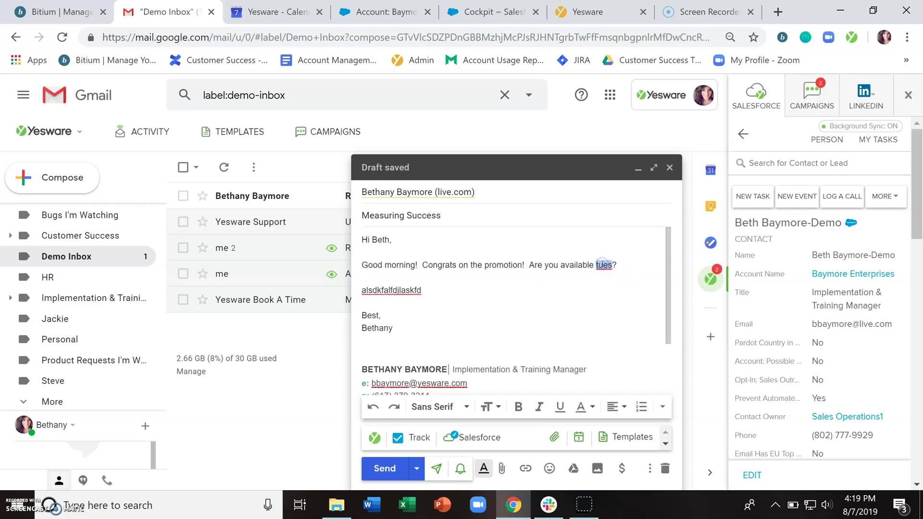
{"action": "type", "text": "Tue"}
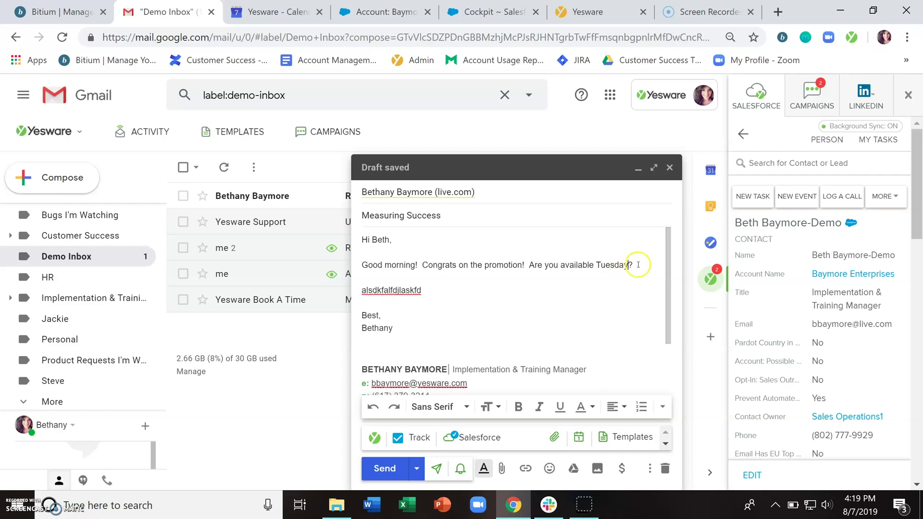
{"action": "left_click", "coordinate": [639, 264]}
{"action": "key", "text": "Return"}
{"action": "key", "text": "Return"}
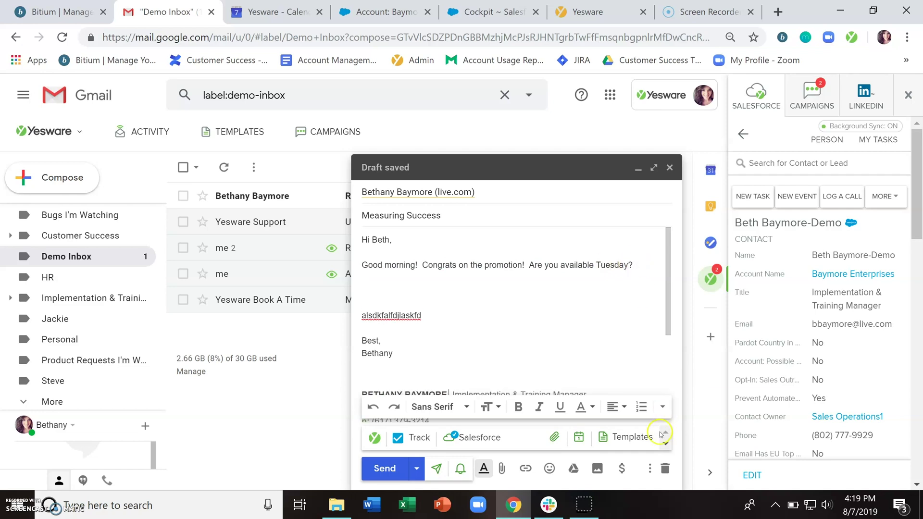
Step: Insert the Change DocuSign Signers template and delete the extra blank line
{"action": "left_click", "coordinate": [634, 437]}
{"action": "type", "text": "d"}
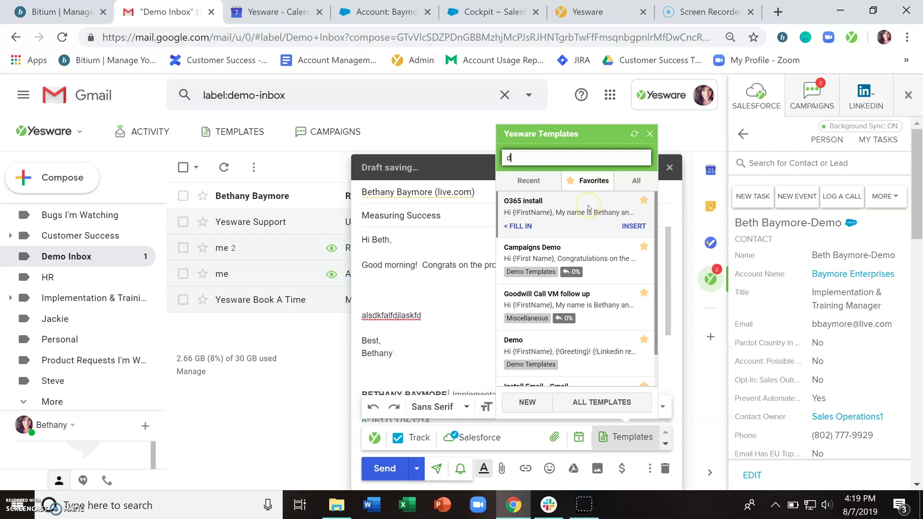
{"action": "type", "text": "ocusign"}
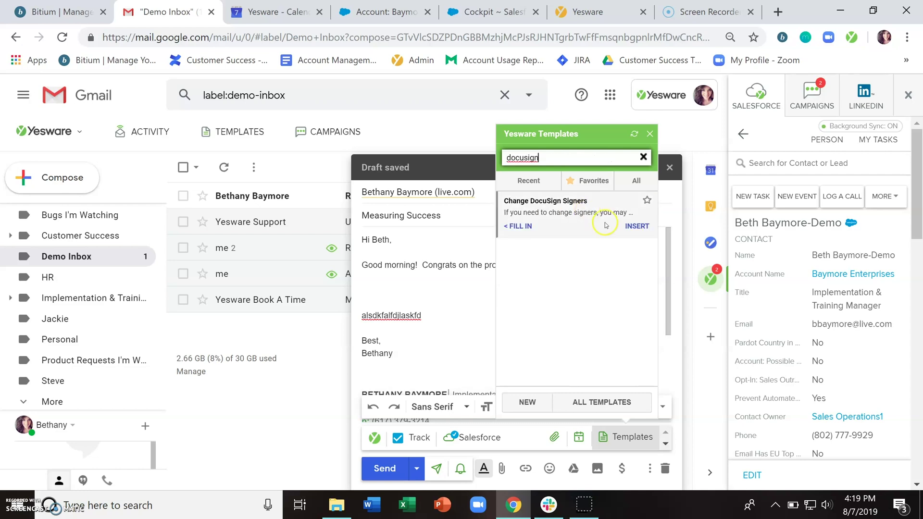
{"action": "left_click", "coordinate": [637, 226]}
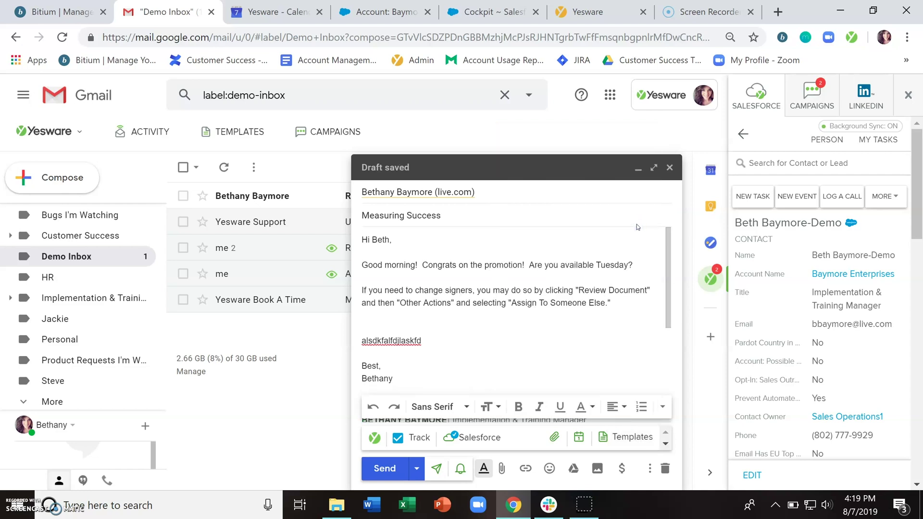
{"action": "key", "text": "BackSpace"}
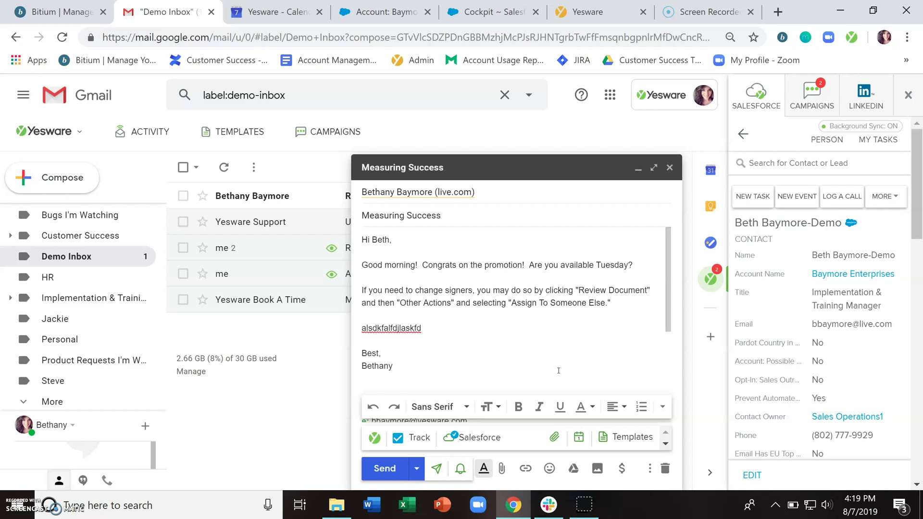
Step: Discard the draft, reopen templates, and fill FirstName with the contact's first name
{"action": "left_click", "coordinate": [665, 468]}
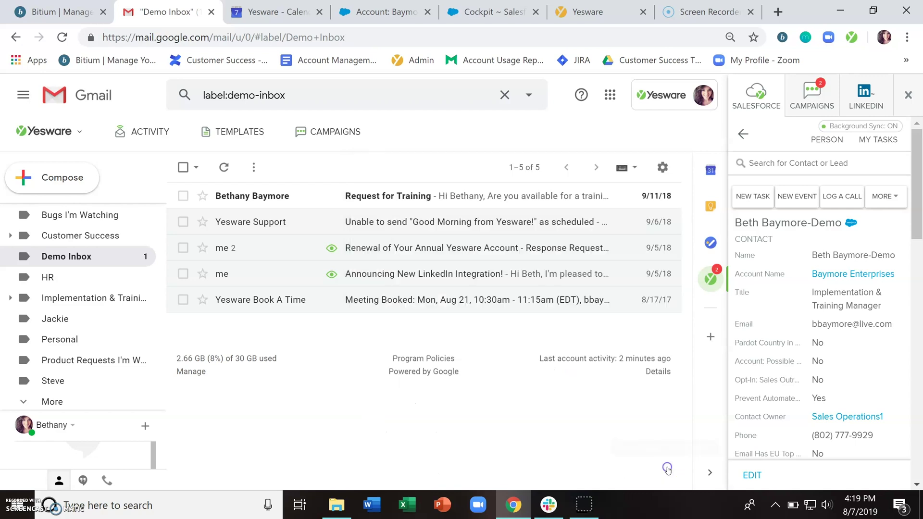
{"action": "left_click", "coordinate": [236, 131]}
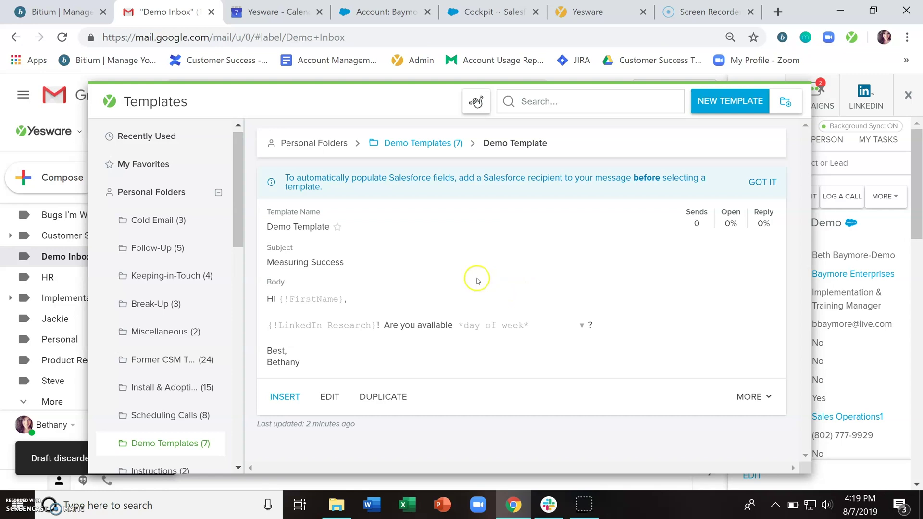
{"action": "left_click", "coordinate": [313, 299]}
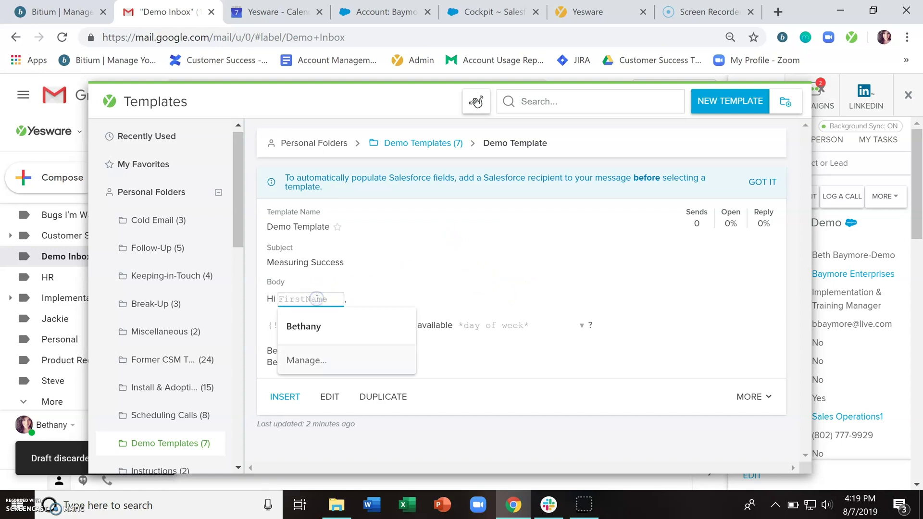
{"action": "type", "text": "Bethany"}
{"action": "key", "text": "Tab"}
Step: Enter 'Congrats on the promotion', choose tues, and insert the filled Demo Template
{"action": "type", "text": "Congr"}
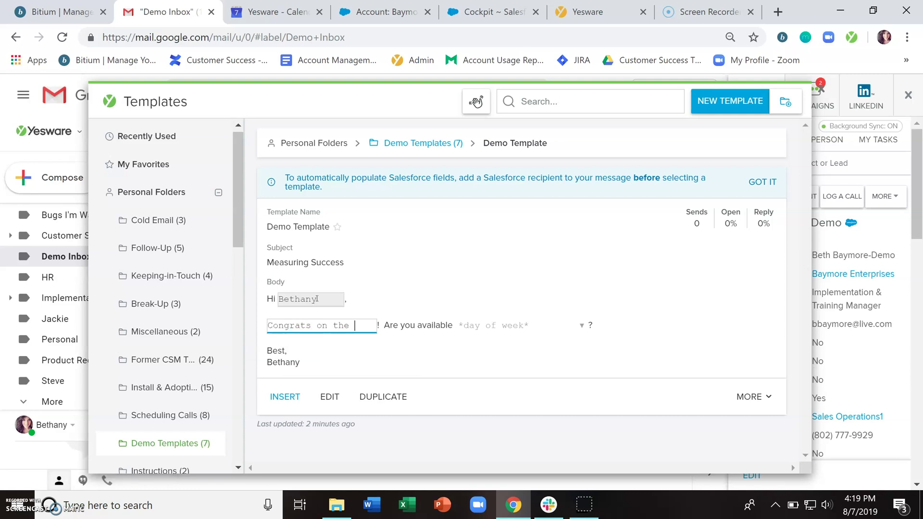
{"action": "type", "text": "ats on the promotion"}
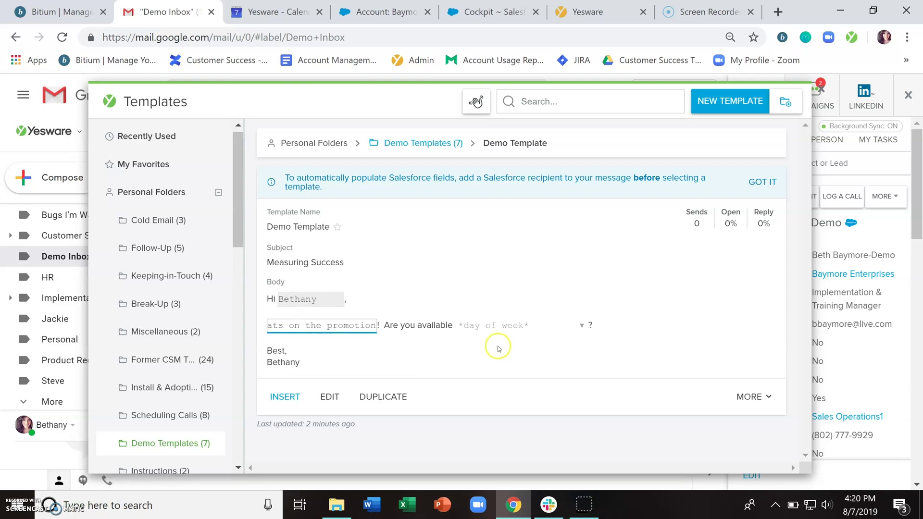
{"action": "left_click", "coordinate": [498, 327]}
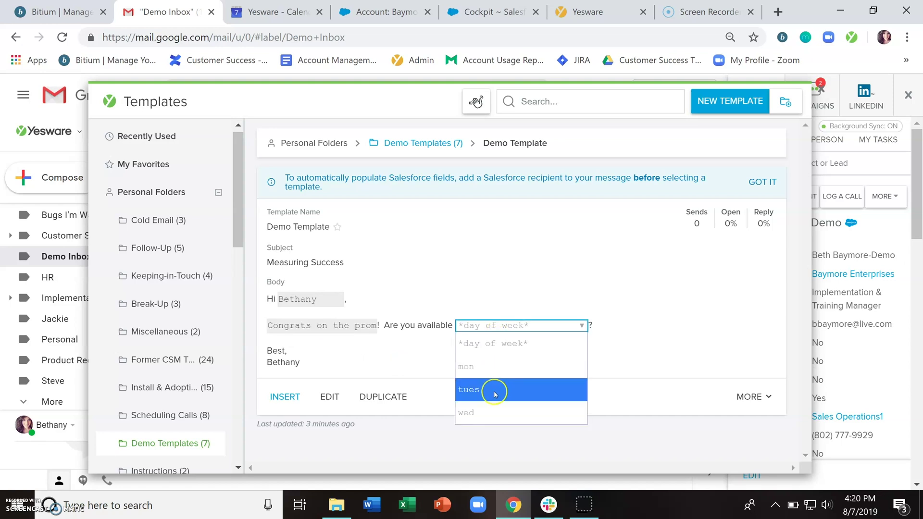
{"action": "left_click", "coordinate": [494, 393]}
{"action": "left_click", "coordinate": [285, 397]}
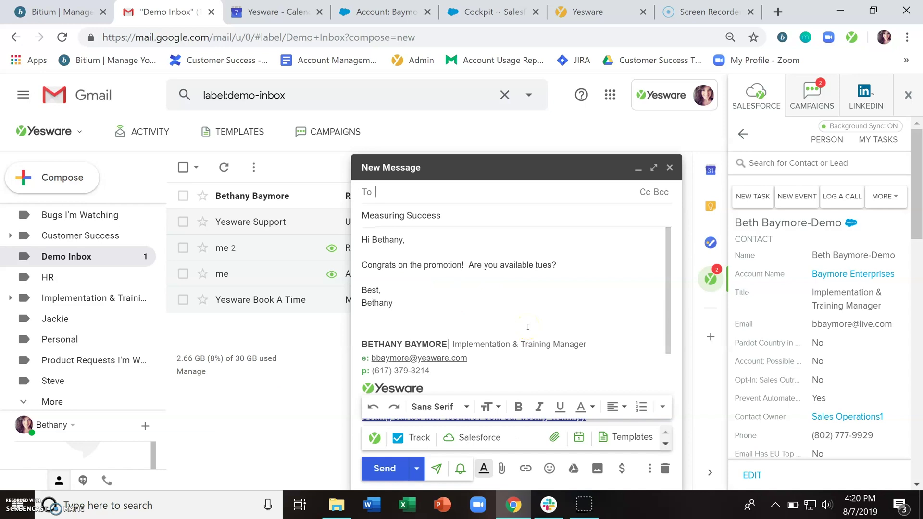
Step: Discard the new draft and show the Recently Used templates in the template library
{"action": "left_click", "coordinate": [664, 469]}
{"action": "left_click", "coordinate": [210, 131]}
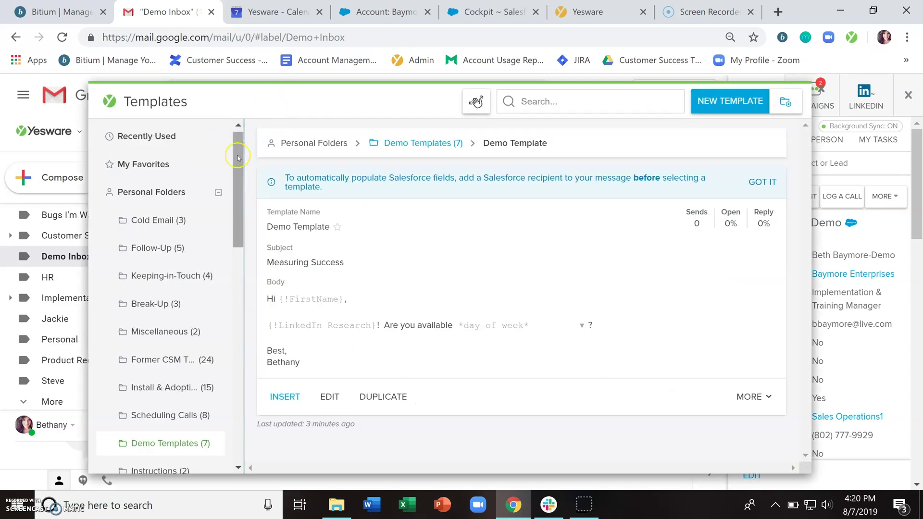
{"action": "left_click", "coordinate": [159, 146]}
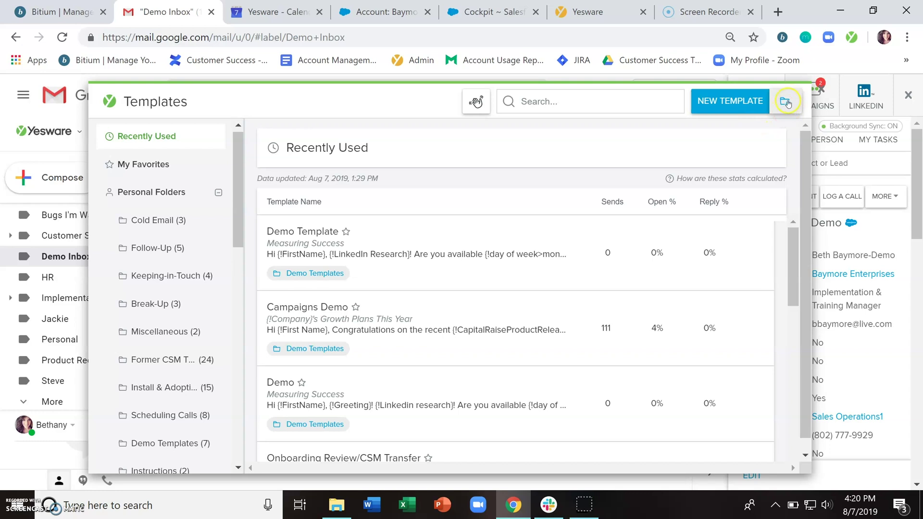
Step: Start a new template folder, cancel it, and open the Cold Email folder
{"action": "left_click", "coordinate": [787, 103]}
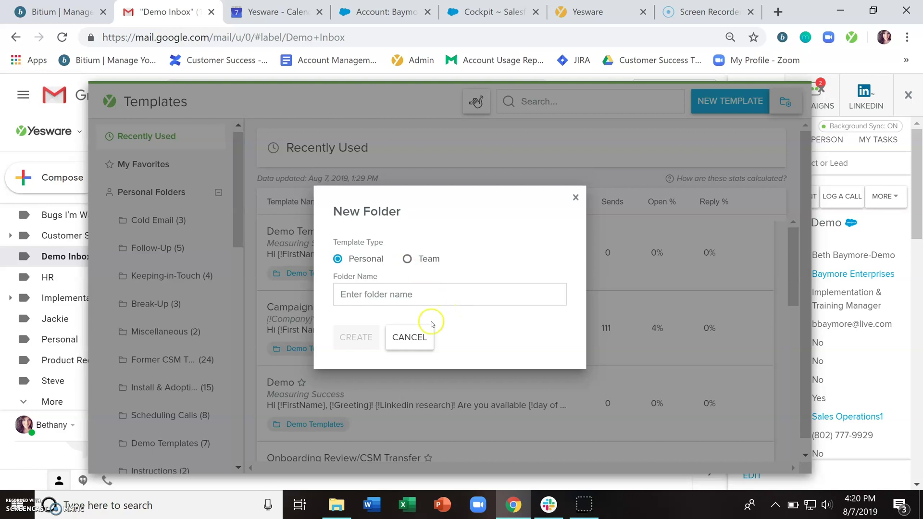
{"action": "left_click", "coordinate": [422, 336]}
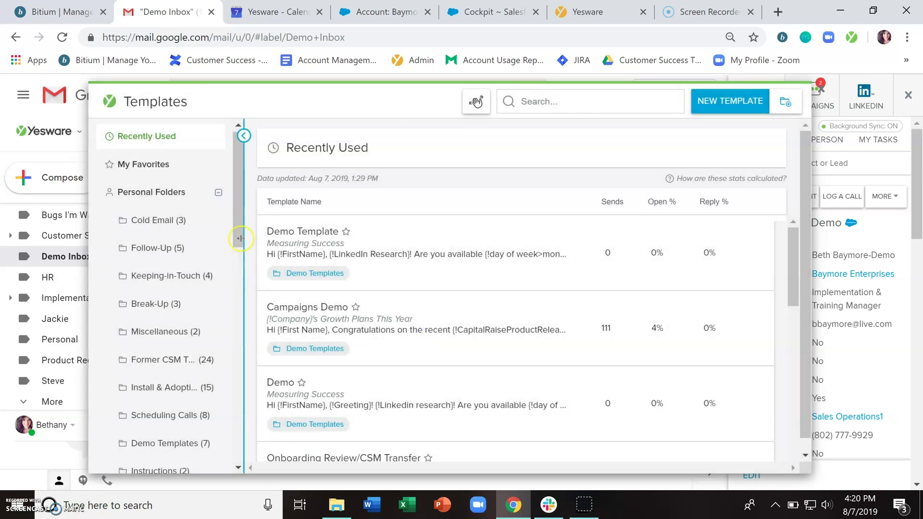
{"action": "left_click", "coordinate": [197, 216]}
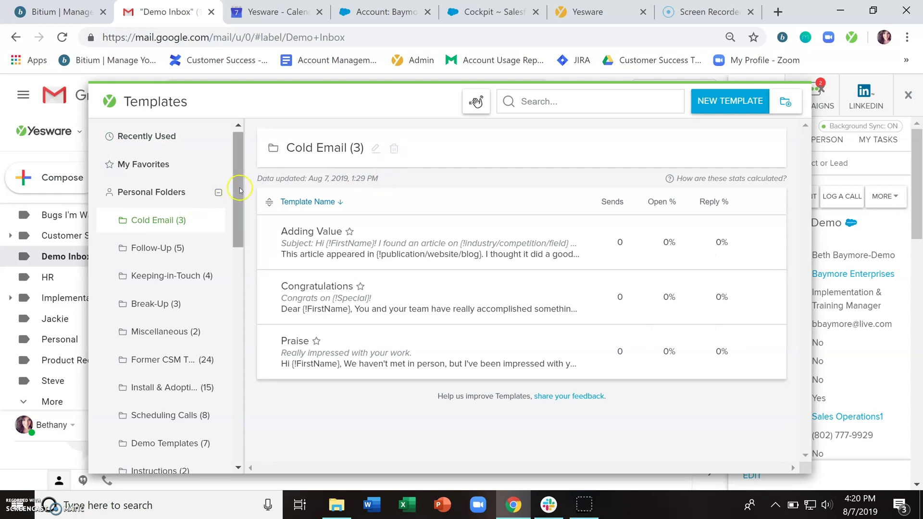
Step: Collapse and re-expand Personal Folders and Customer Success Team, widen the folder list, and enlarge the Templates window
{"action": "left_click", "coordinate": [219, 193]}
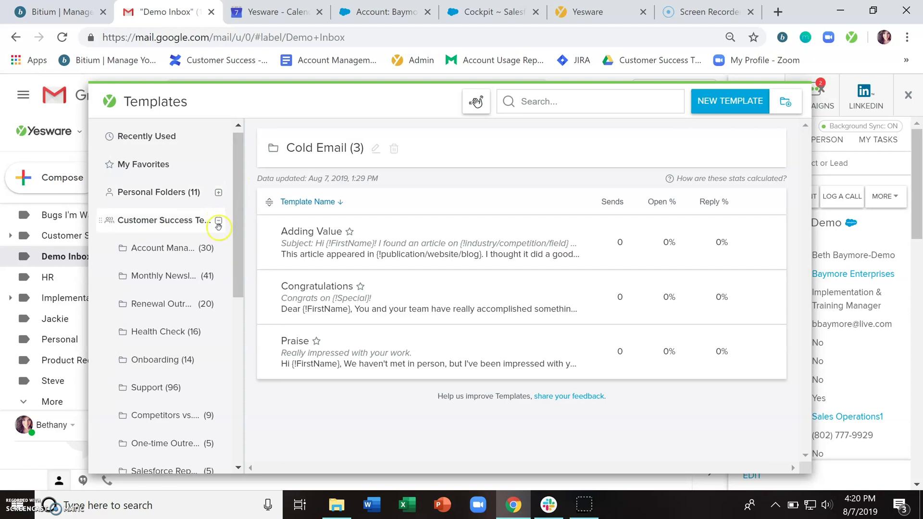
{"action": "left_click", "coordinate": [219, 221]}
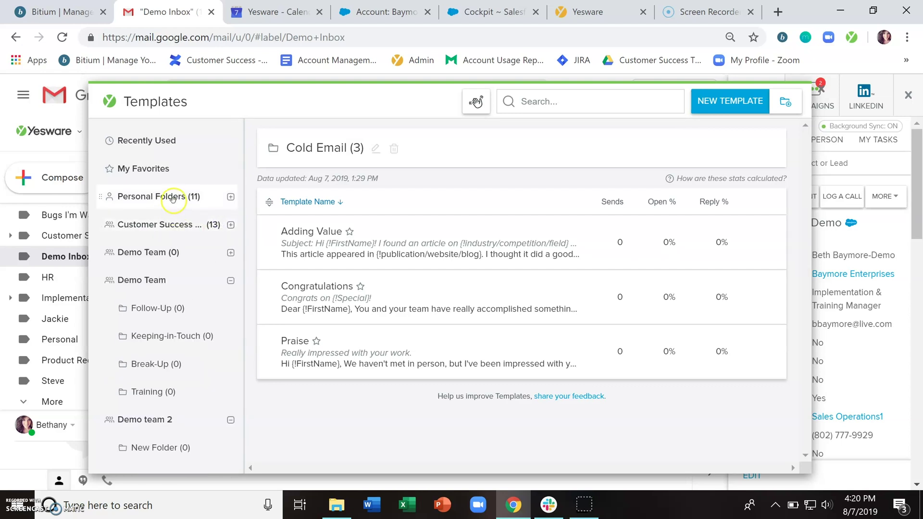
{"action": "mouse_move", "coordinate": [179, 194]}
{"action": "left_mouse_down"}
{"action": "mouse_move", "coordinate": [173, 227]}
{"action": "mouse_move", "coordinate": [165, 200]}
{"action": "left_mouse_up"}
{"action": "left_click", "coordinate": [232, 197]}
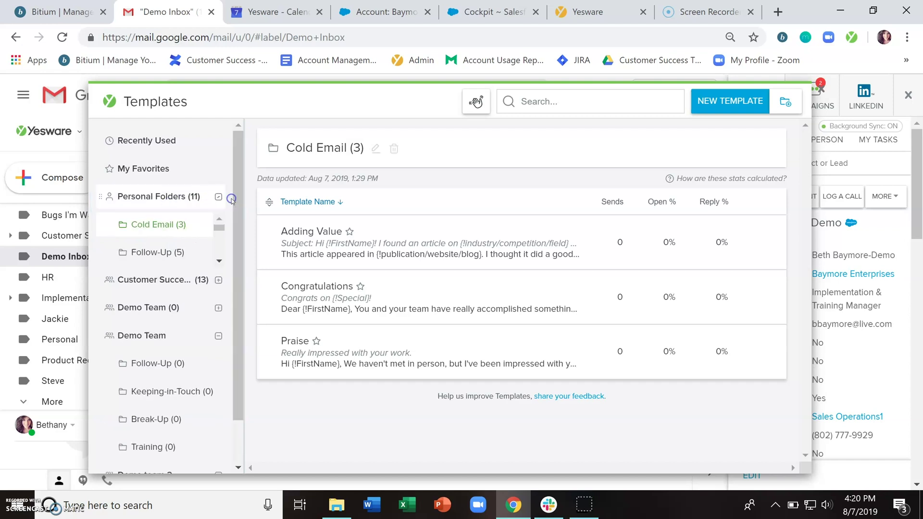
{"action": "left_click_drag", "start_coordinate": [243, 200], "coordinate": [273, 222]}
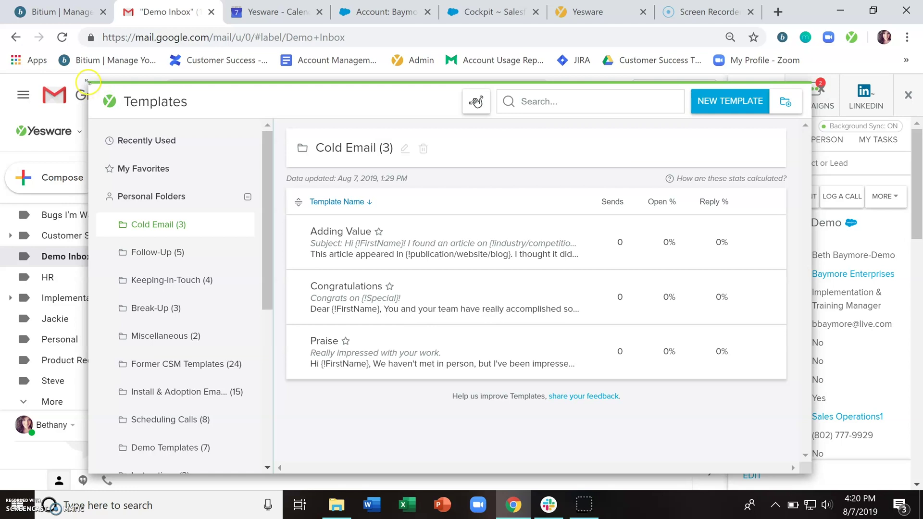
{"action": "left_click_drag", "start_coordinate": [88, 82], "coordinate": [69, 82]}
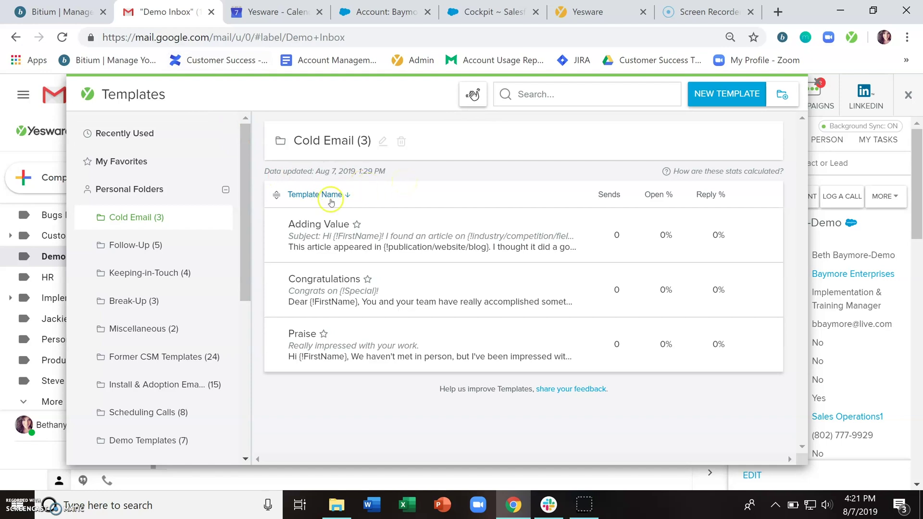
Step: Sort the Recently Used templates by Open % and then by Reply %
{"action": "left_click", "coordinate": [152, 134]}
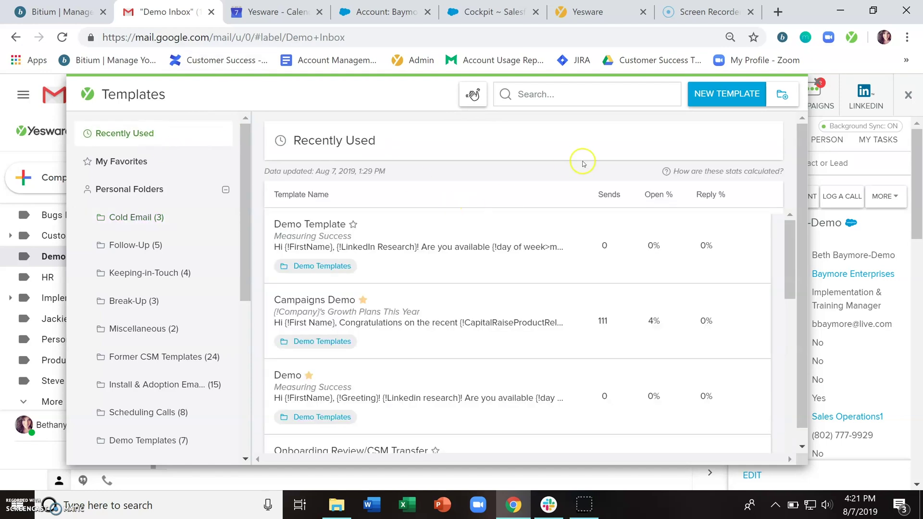
{"action": "mouse_move", "coordinate": [698, 218]}
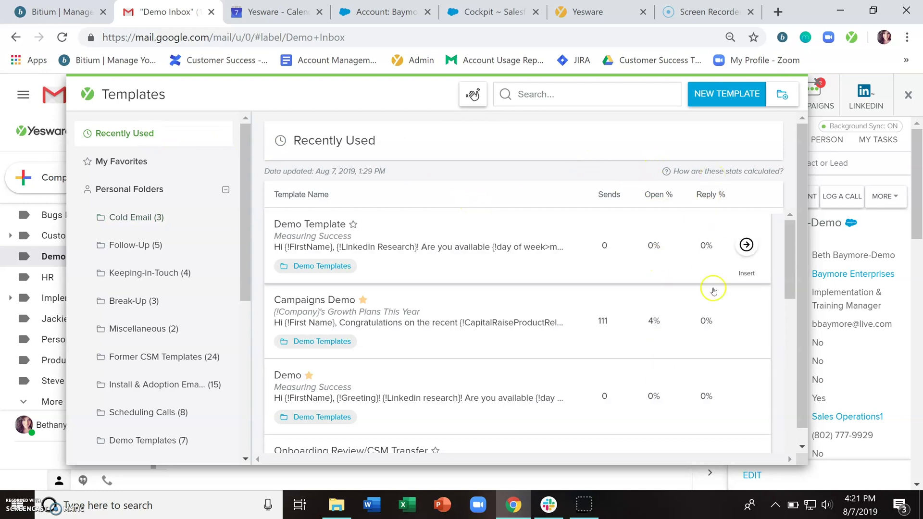
{"action": "left_click", "coordinate": [654, 197]}
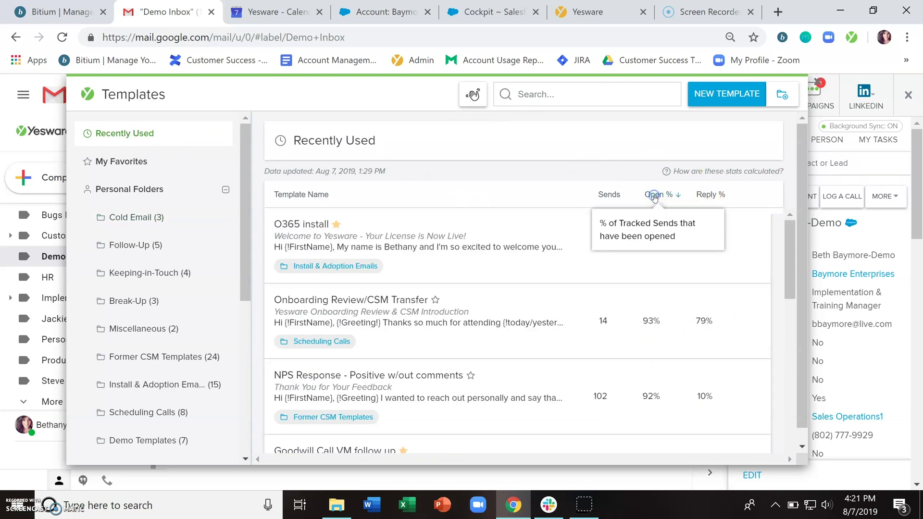
{"action": "left_click", "coordinate": [711, 196]}
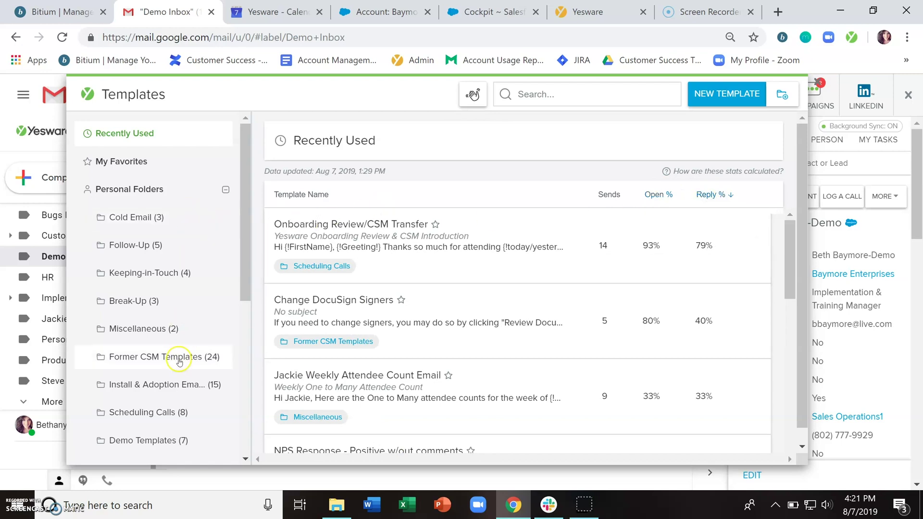
Step: Put the Install & Adoption Emails folder's templates in custom drag-and-drop order
{"action": "left_click", "coordinate": [162, 387]}
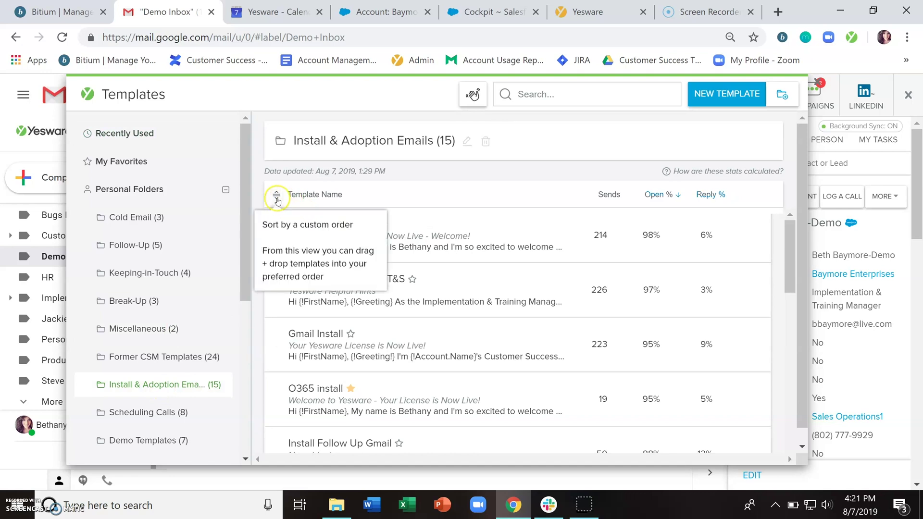
{"action": "left_click", "coordinate": [277, 196]}
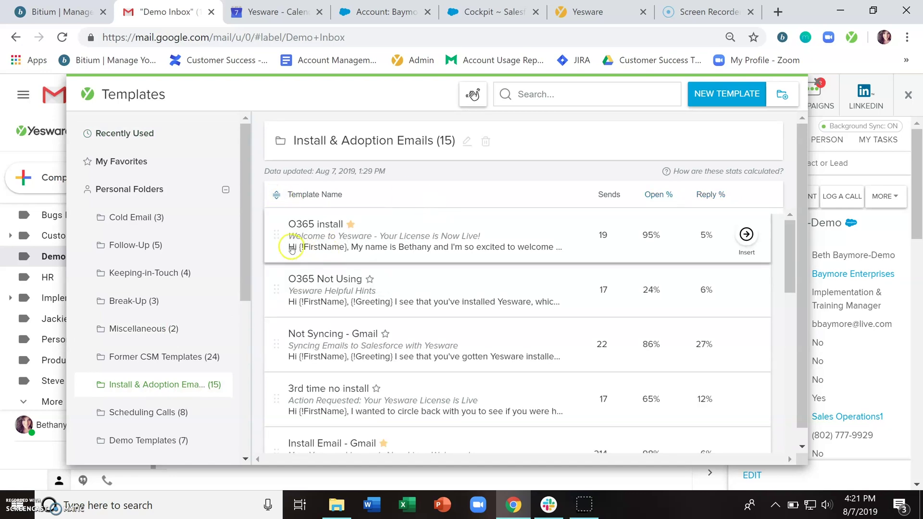
{"action": "mouse_move", "coordinate": [277, 235]}
{"action": "left_mouse_down"}
{"action": "mouse_move", "coordinate": [279, 288]}
{"action": "mouse_move", "coordinate": [278, 238]}
{"action": "left_mouse_up"}
Step: Open the Cold Email folder, then start renaming it and cancel
{"action": "left_click", "coordinate": [174, 145]}
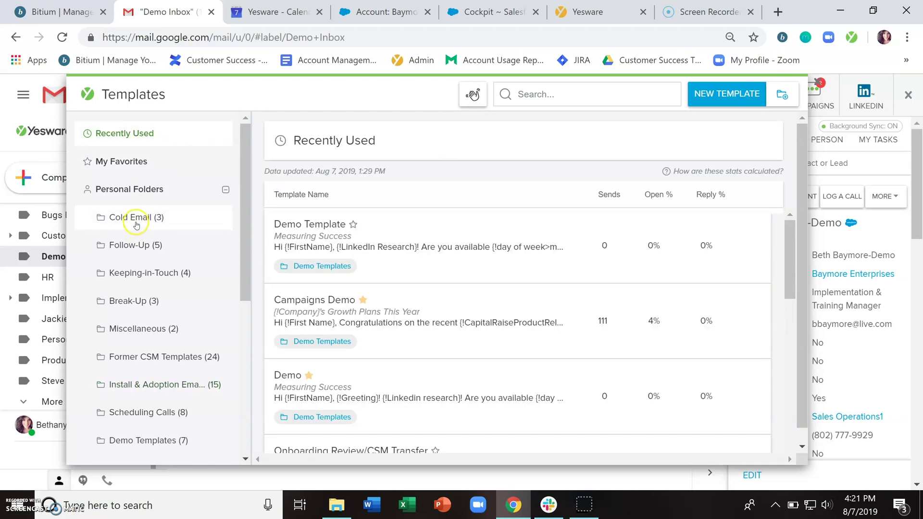
{"action": "left_click", "coordinate": [132, 218]}
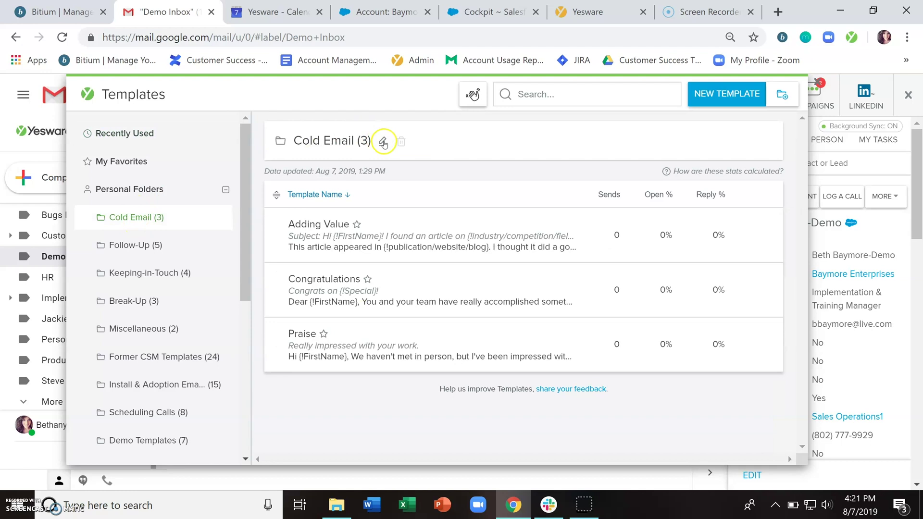
{"action": "left_click", "coordinate": [383, 143]}
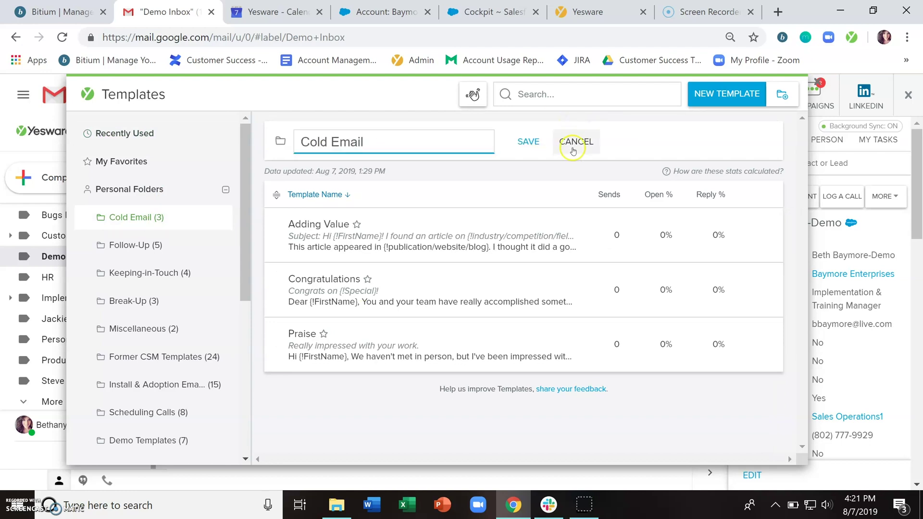
{"action": "left_click", "coordinate": [573, 150]}
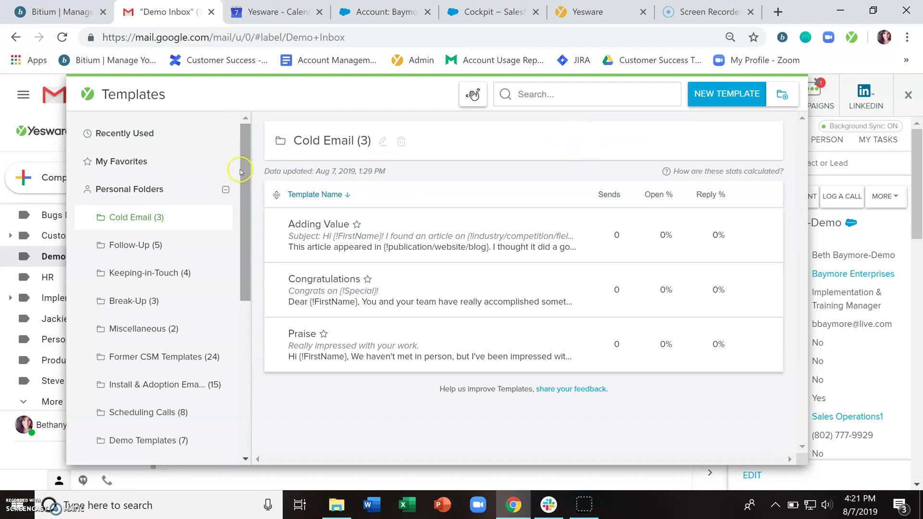
Step: Return to Recently Used templates and place the cursor in the template Search box
{"action": "left_click", "coordinate": [153, 134]}
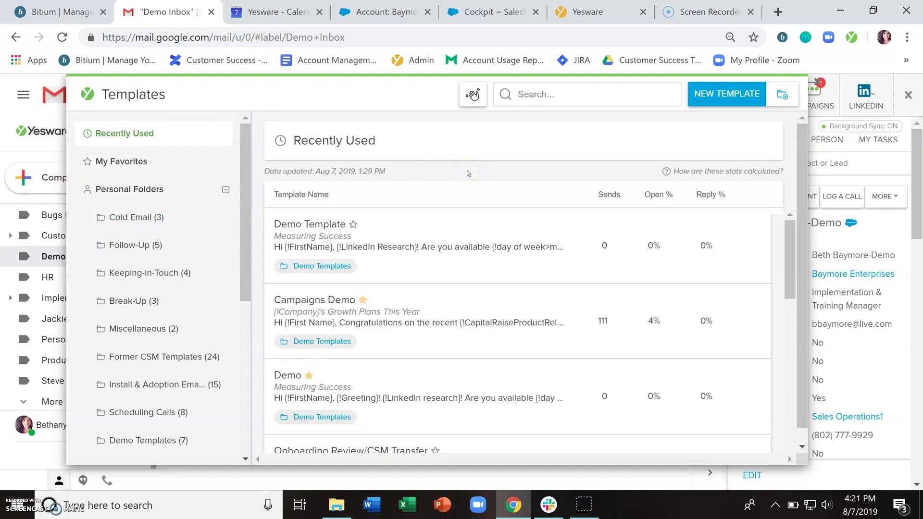
{"action": "left_click", "coordinate": [551, 94]}
{"action": "left_click", "coordinate": [551, 94]}
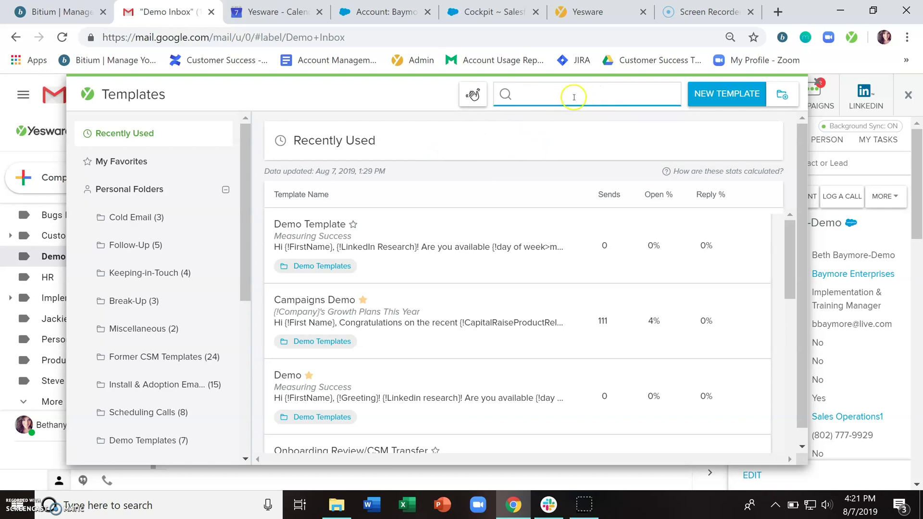